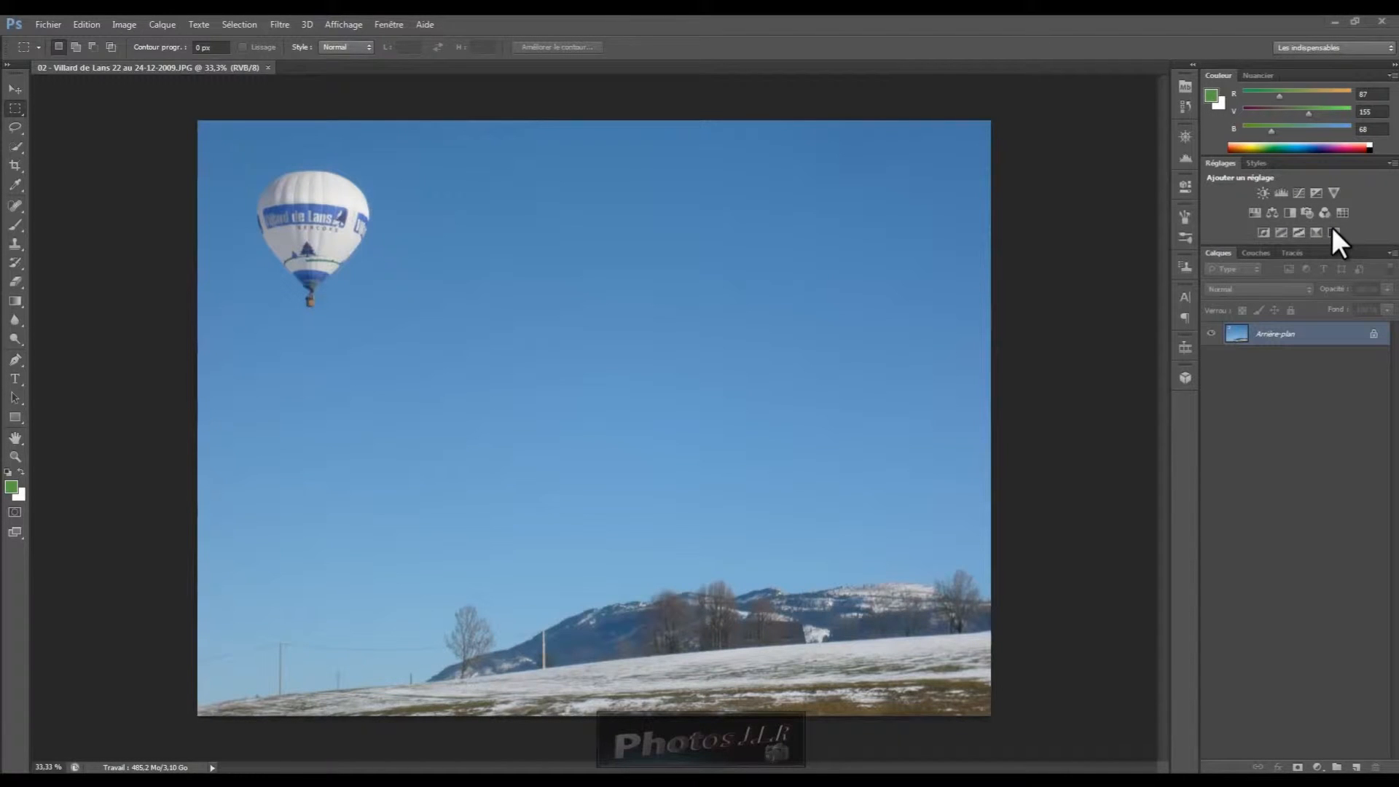
Step: Reset the foreground and background colours to their defaults and add a Luminosité/Contraste adjustment layer above the photo
key(d)
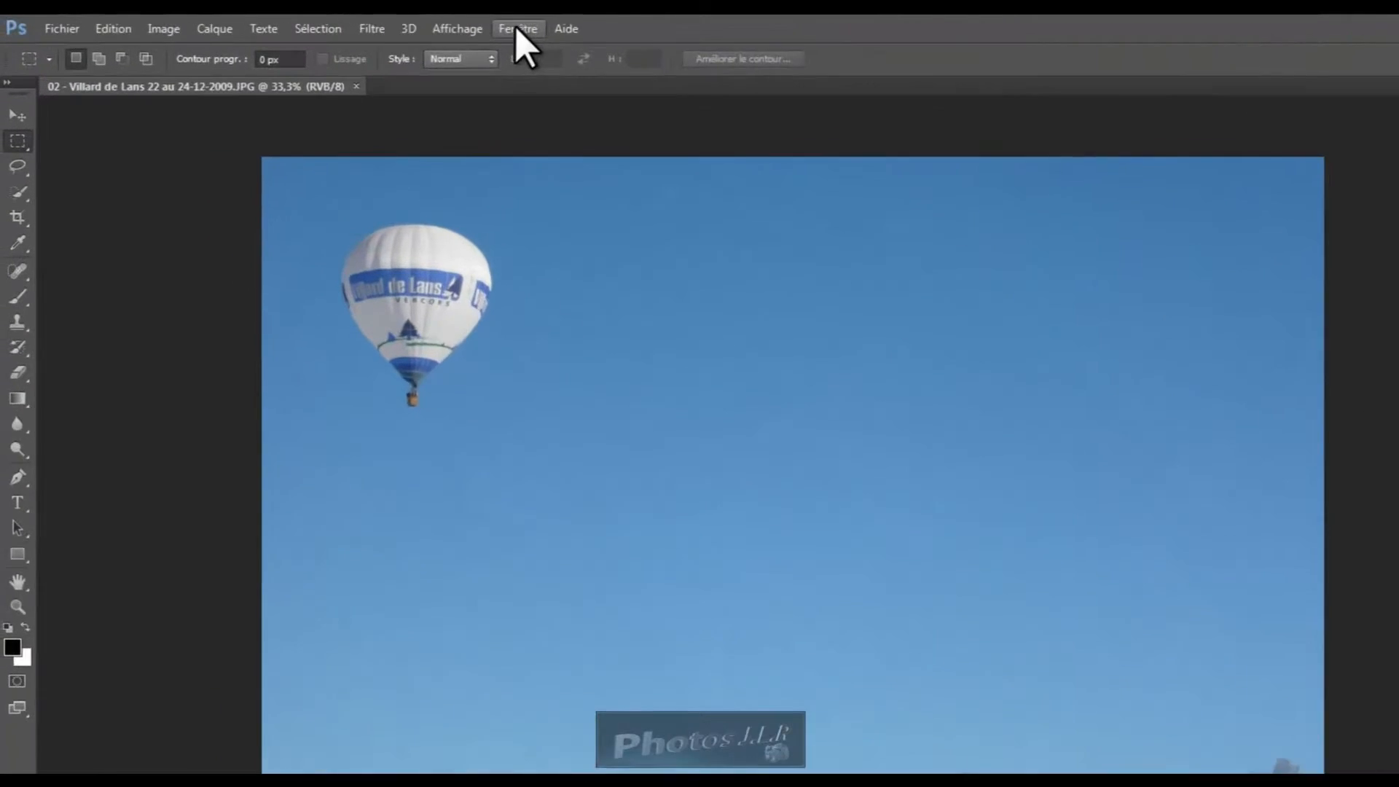
click(384, 25)
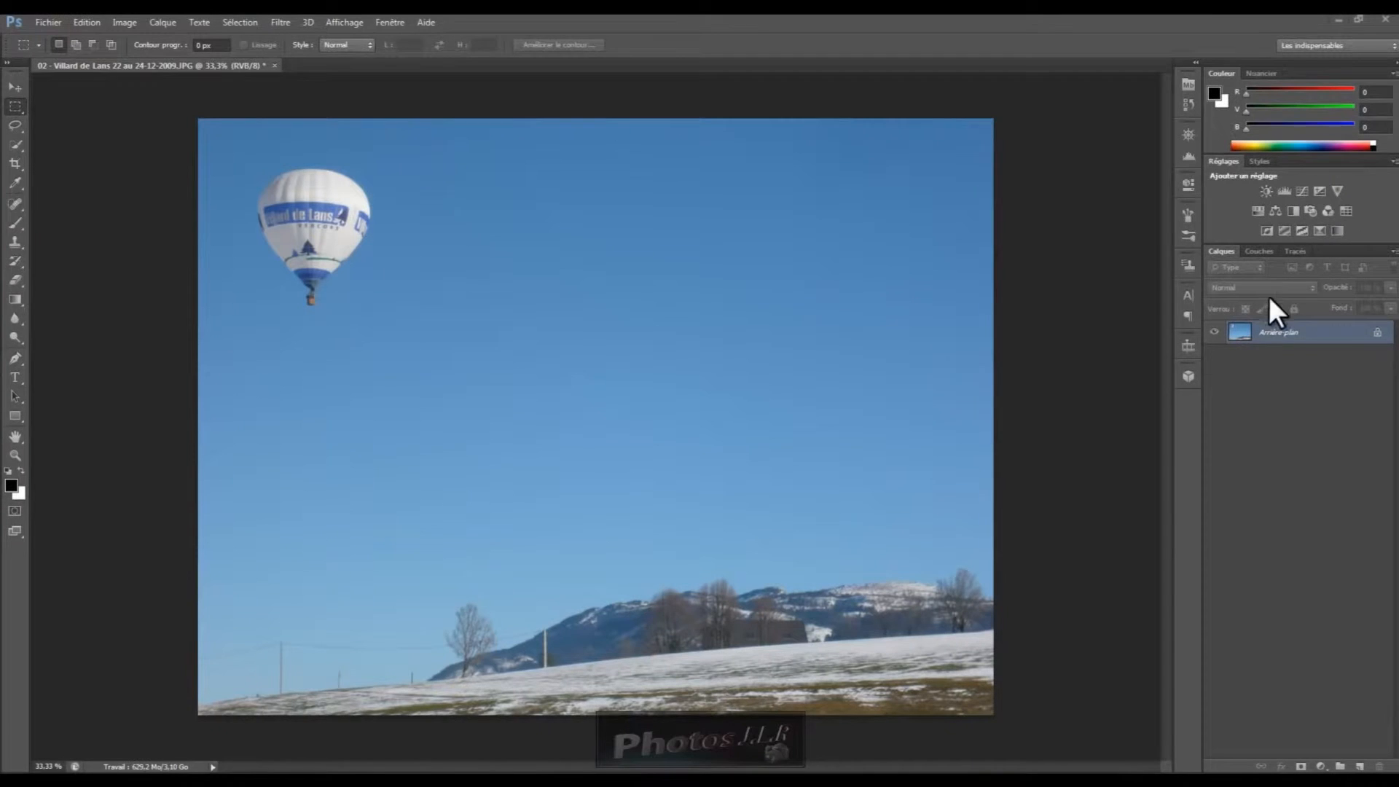
click(1266, 191)
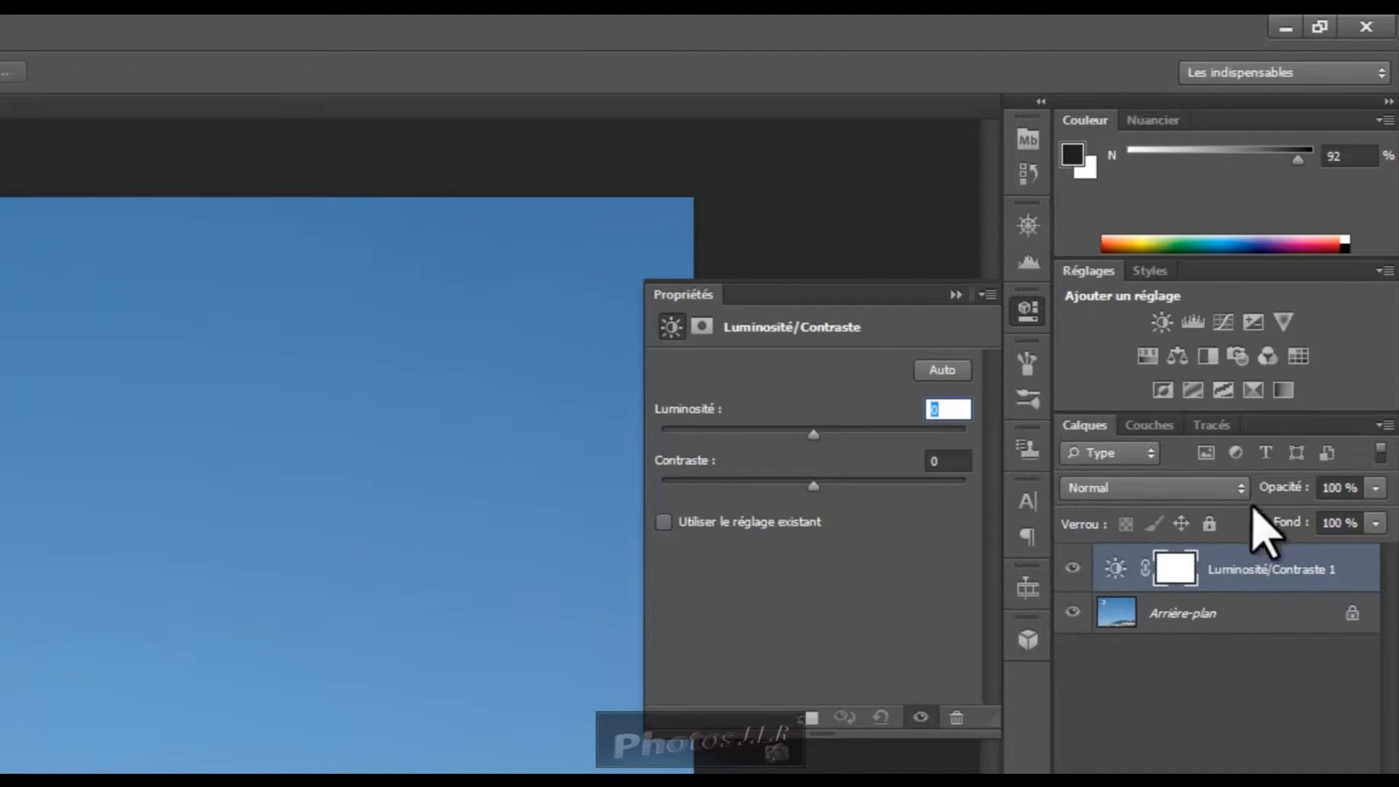
Step: Add a second Luminosité/Contraste adjustment layer, then delete the extra one
click(1161, 322)
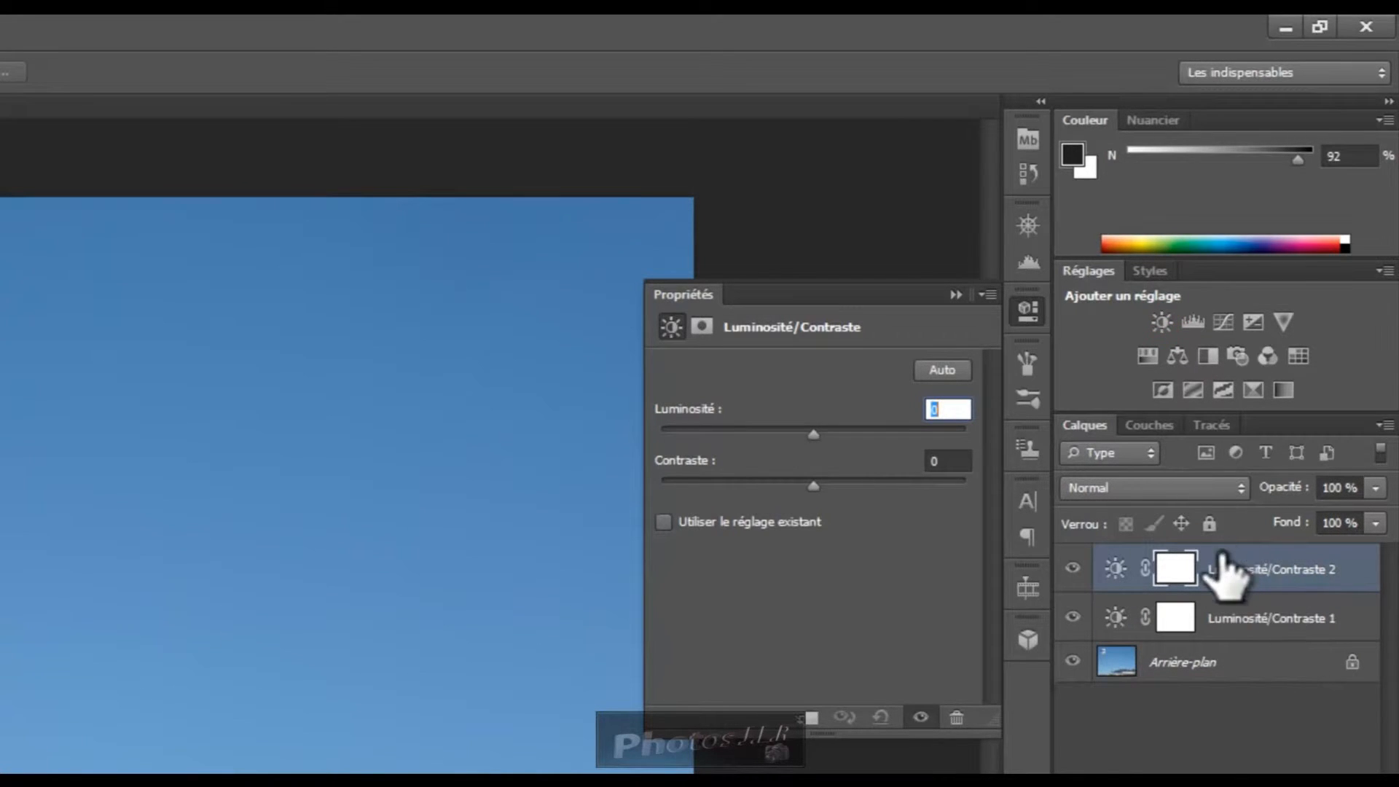
click(1260, 638)
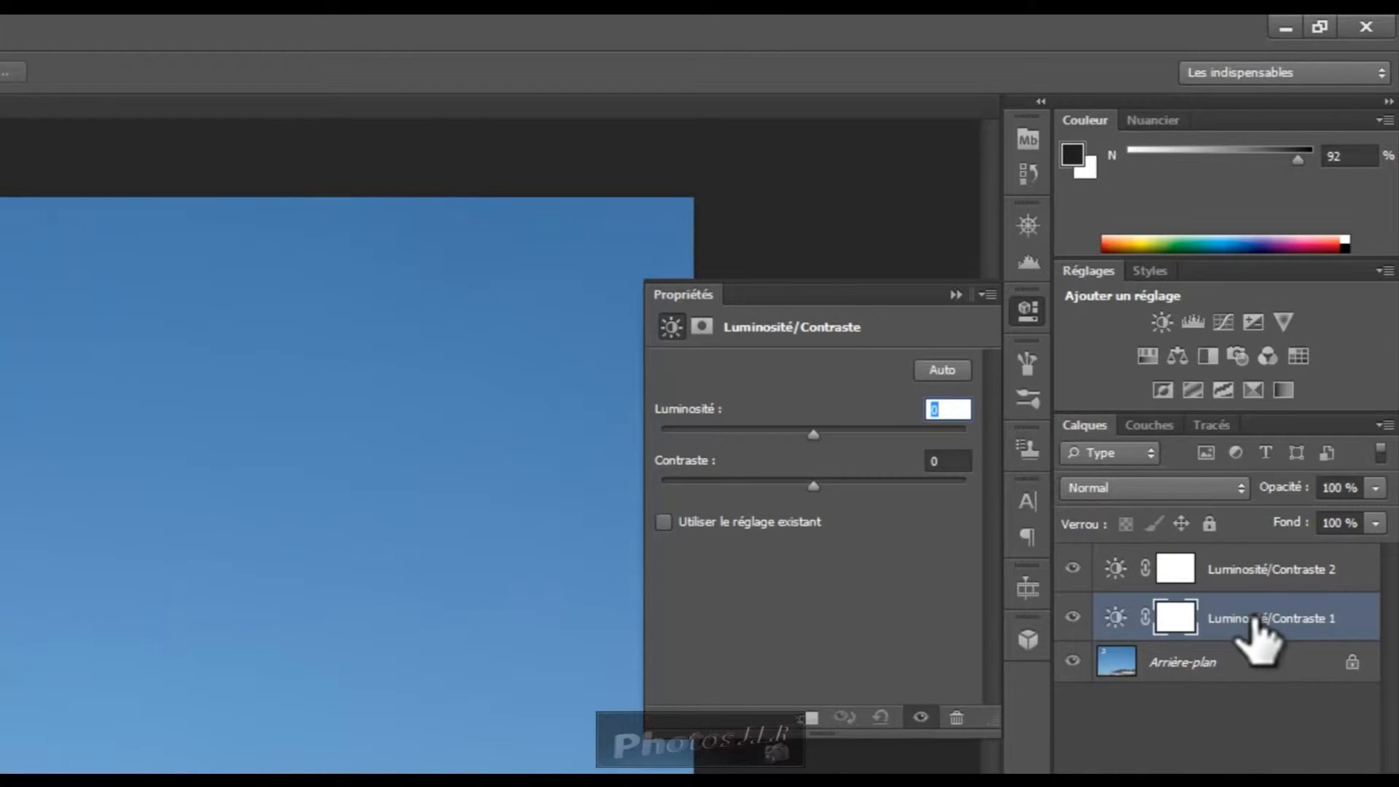
double_click(1255, 619)
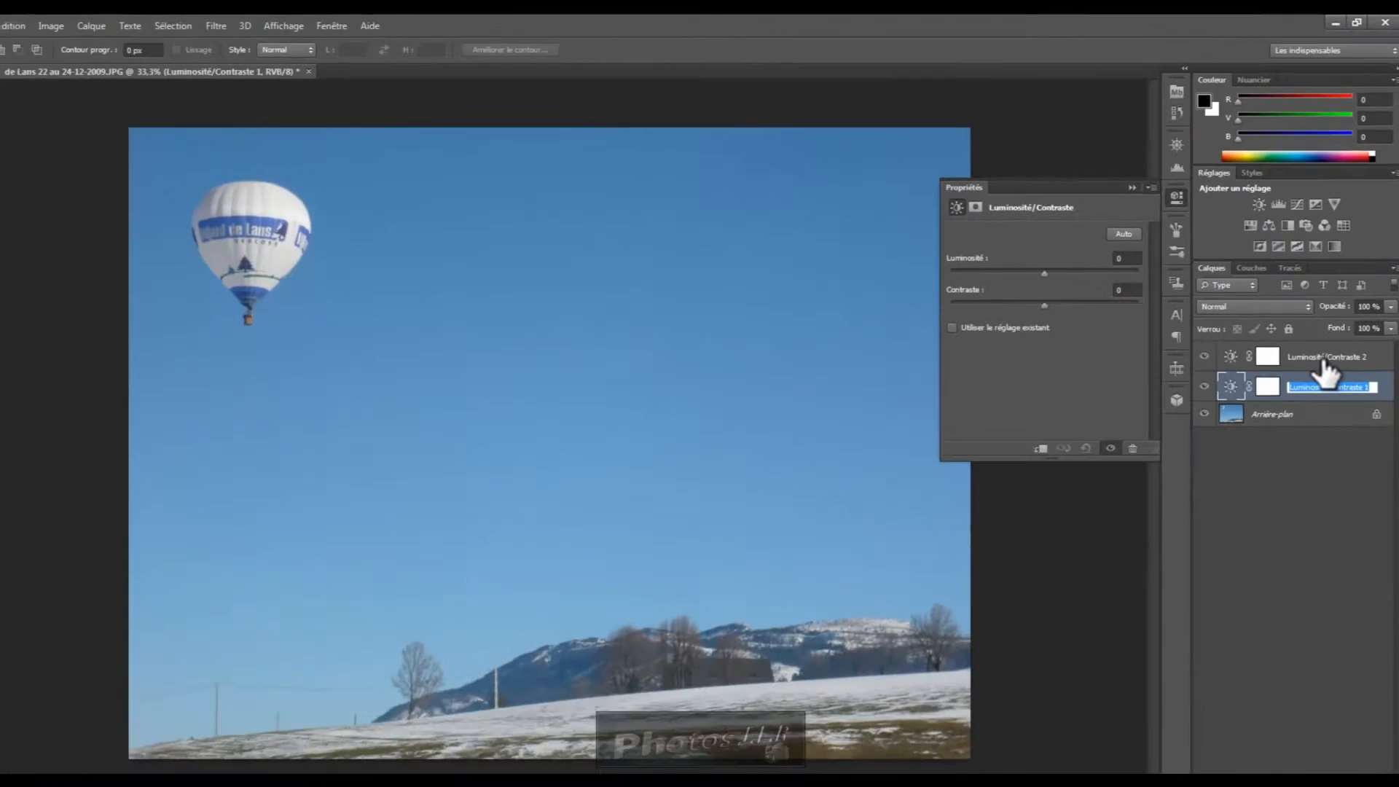
click(1265, 571)
drag(1323, 350, 1380, 770)
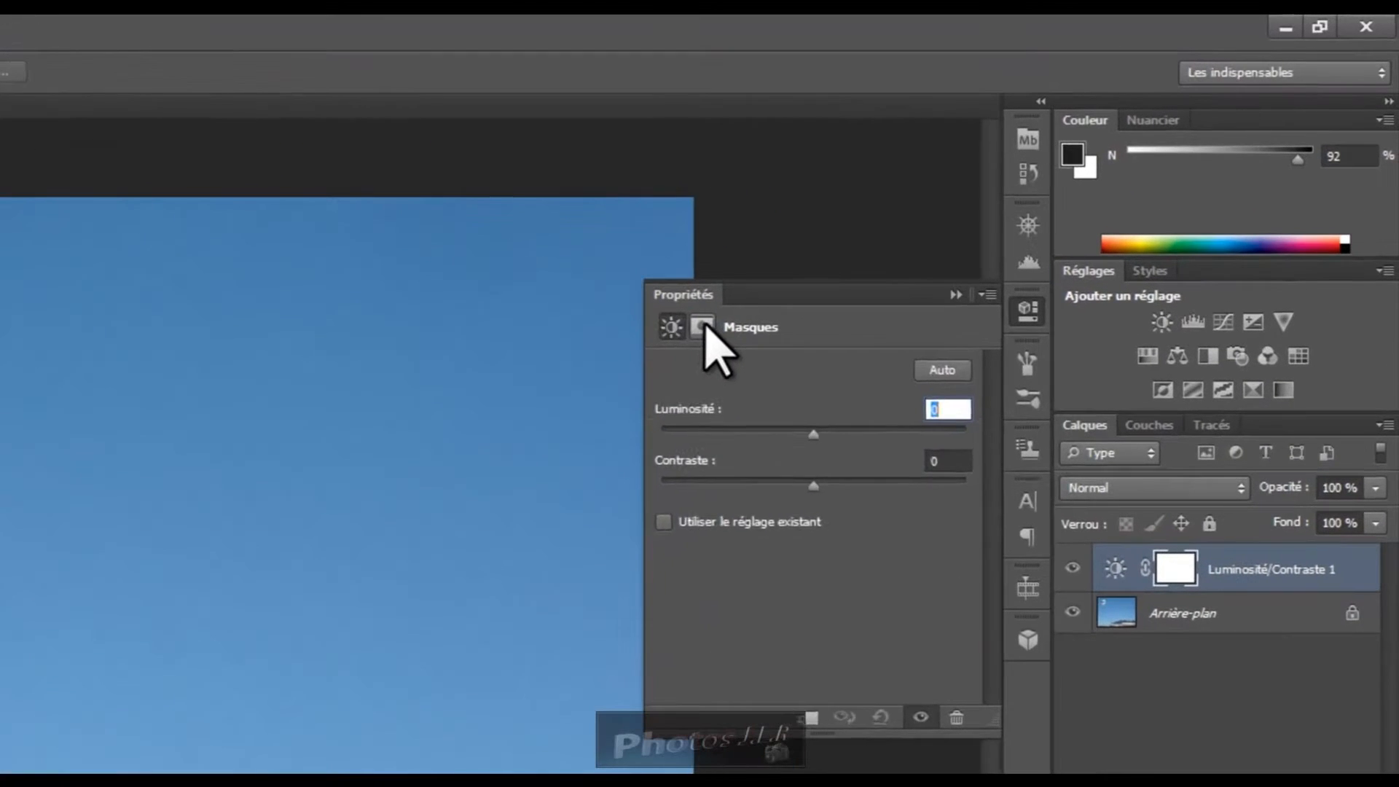
Step: View the Luminosité/Contraste layer's mask properties, then return to its adjustment properties
click(999, 197)
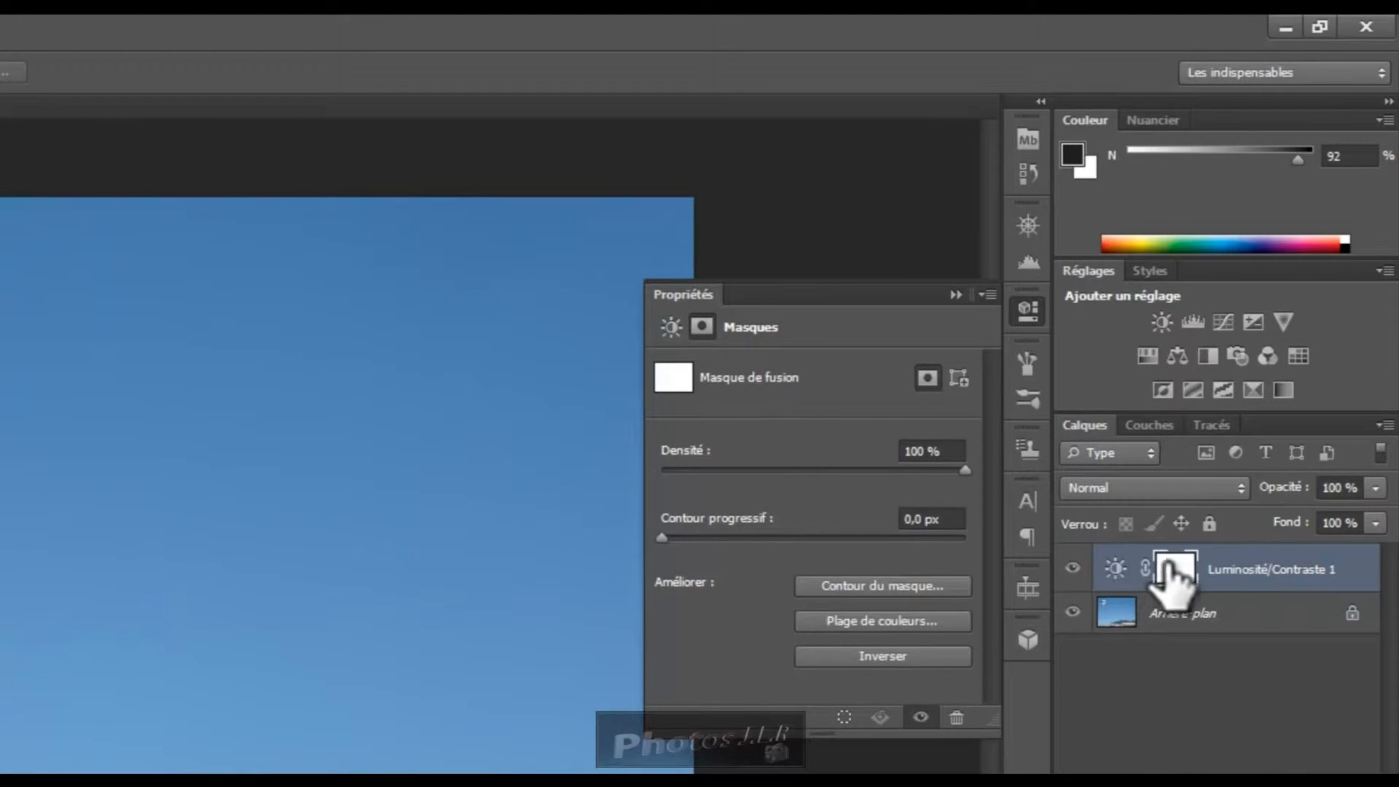
click(1115, 568)
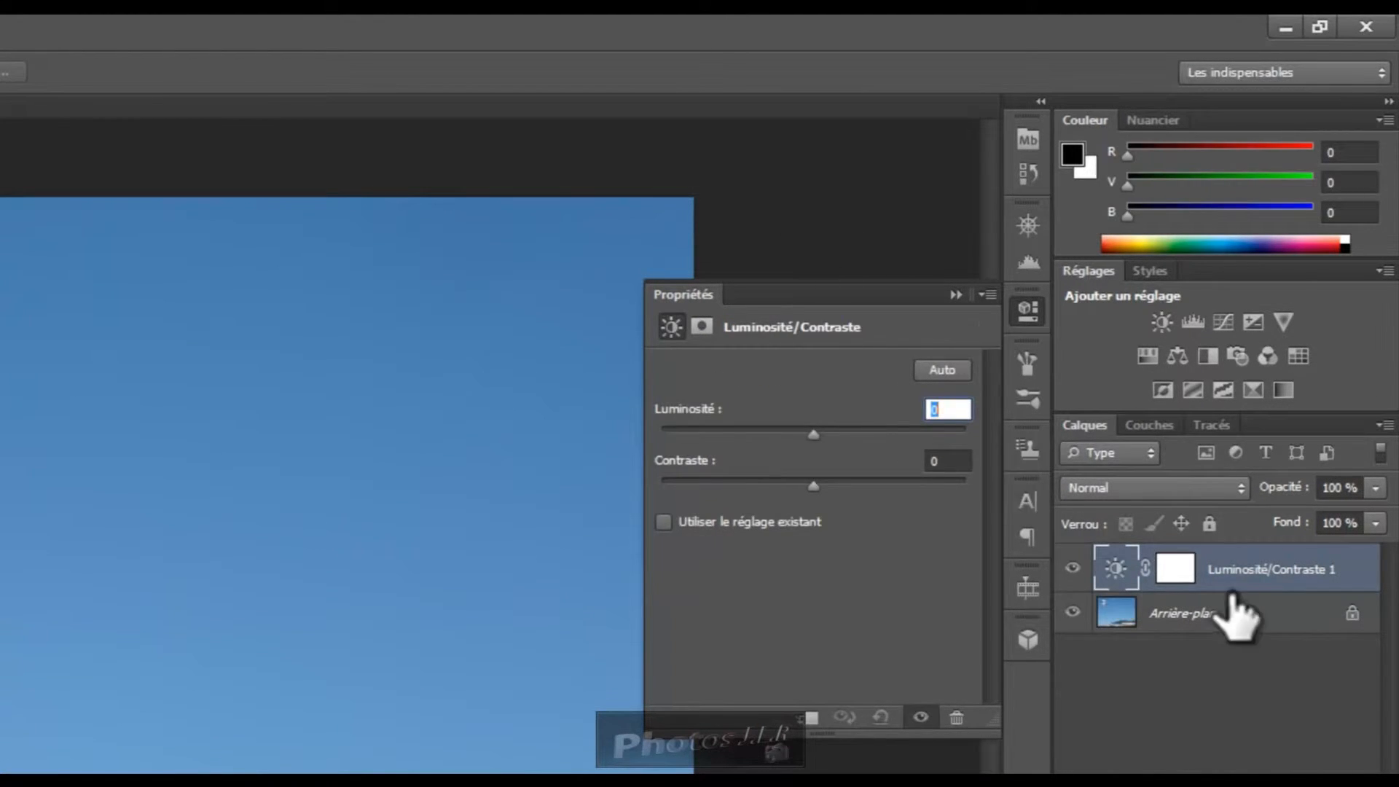
click(1176, 575)
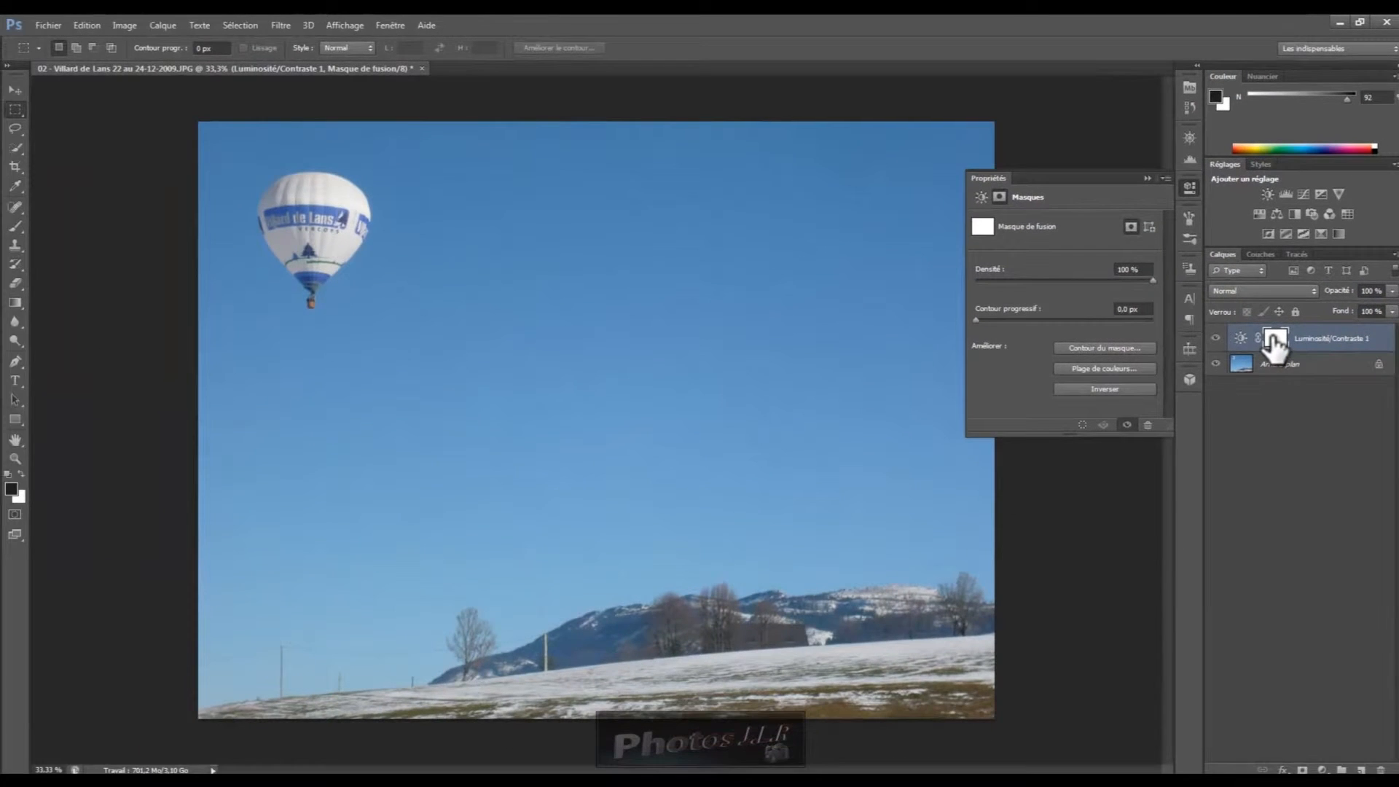
click(1240, 338)
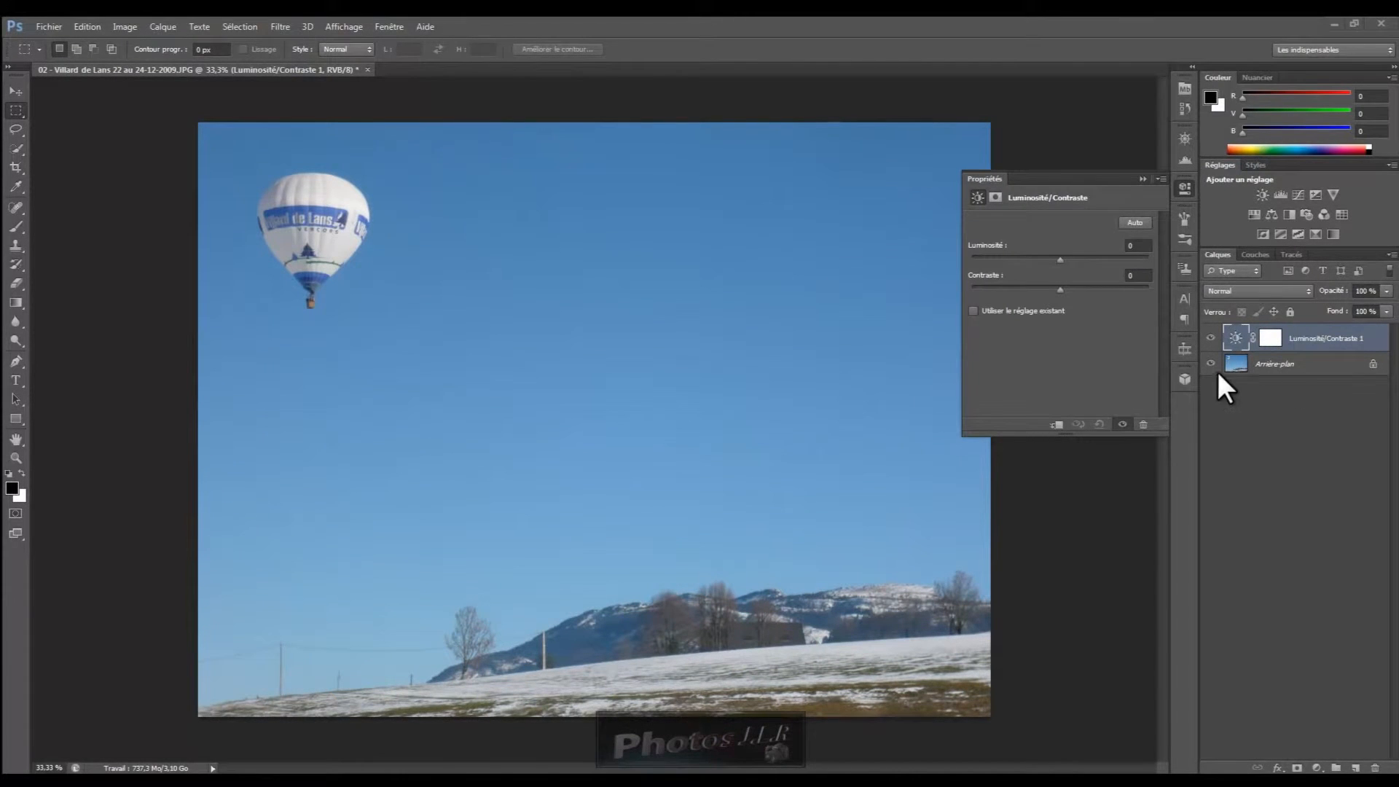
Step: Try the automatic brightness and contrast correction, then set Luminosité and Contraste back to 0
click(1132, 222)
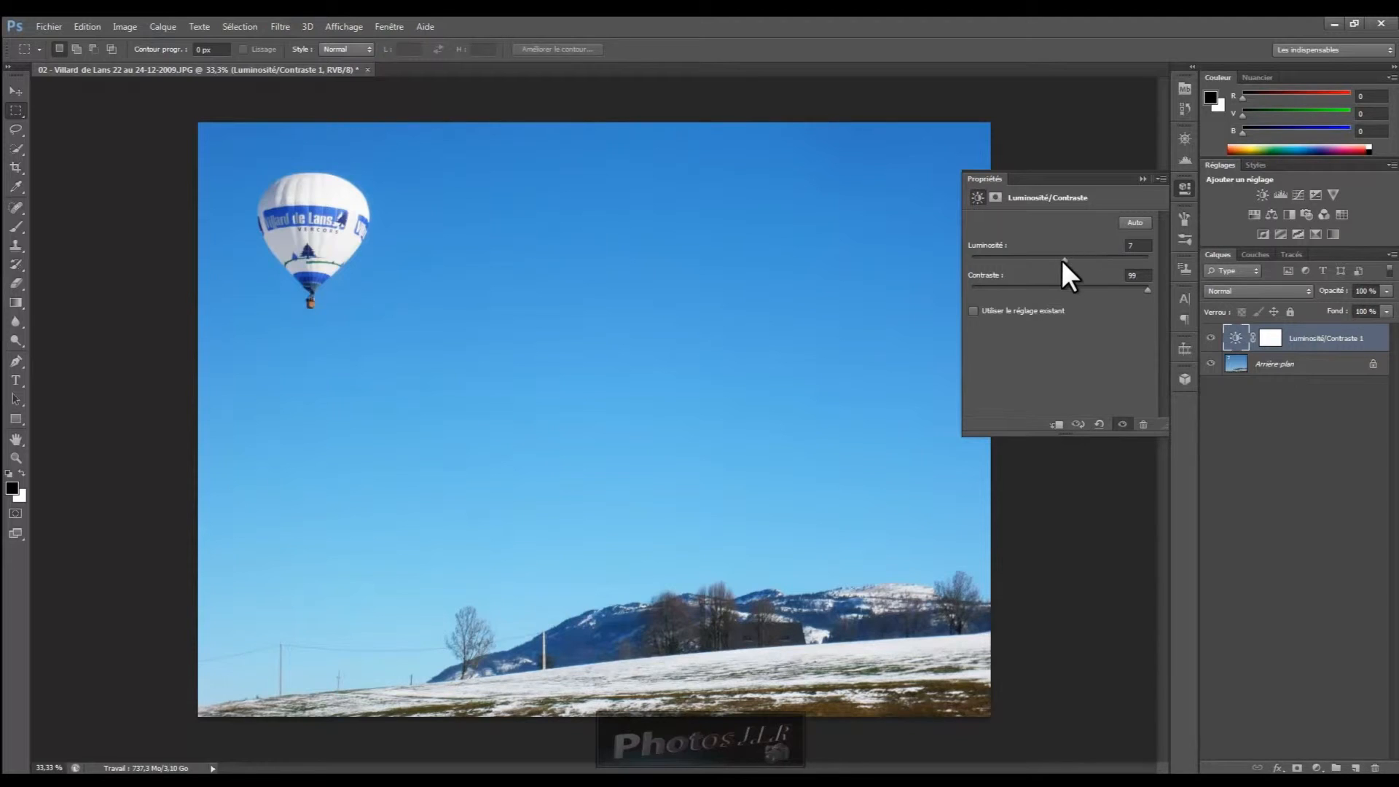
click(1135, 246)
text(0)
click(1142, 275)
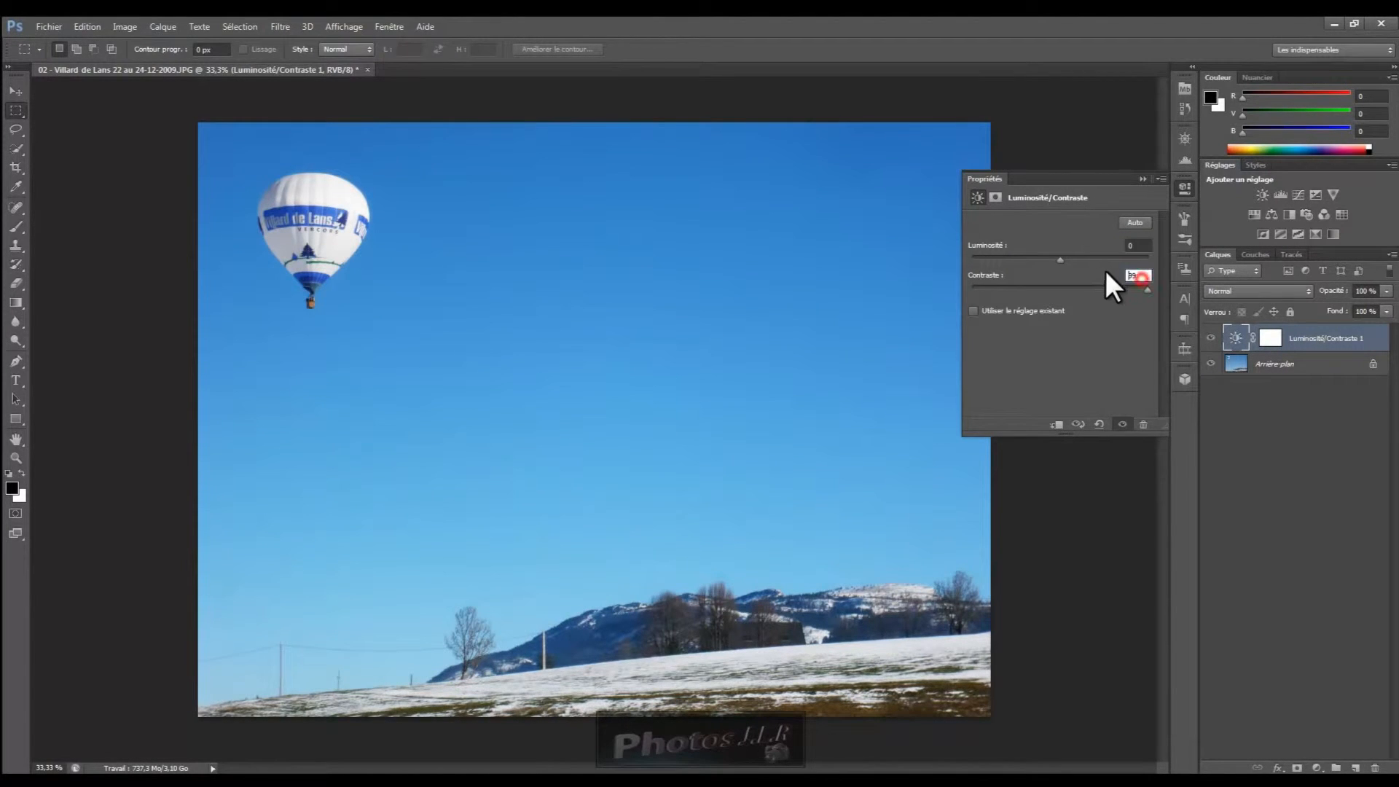
drag(1147, 276, 1120, 272)
text(0)
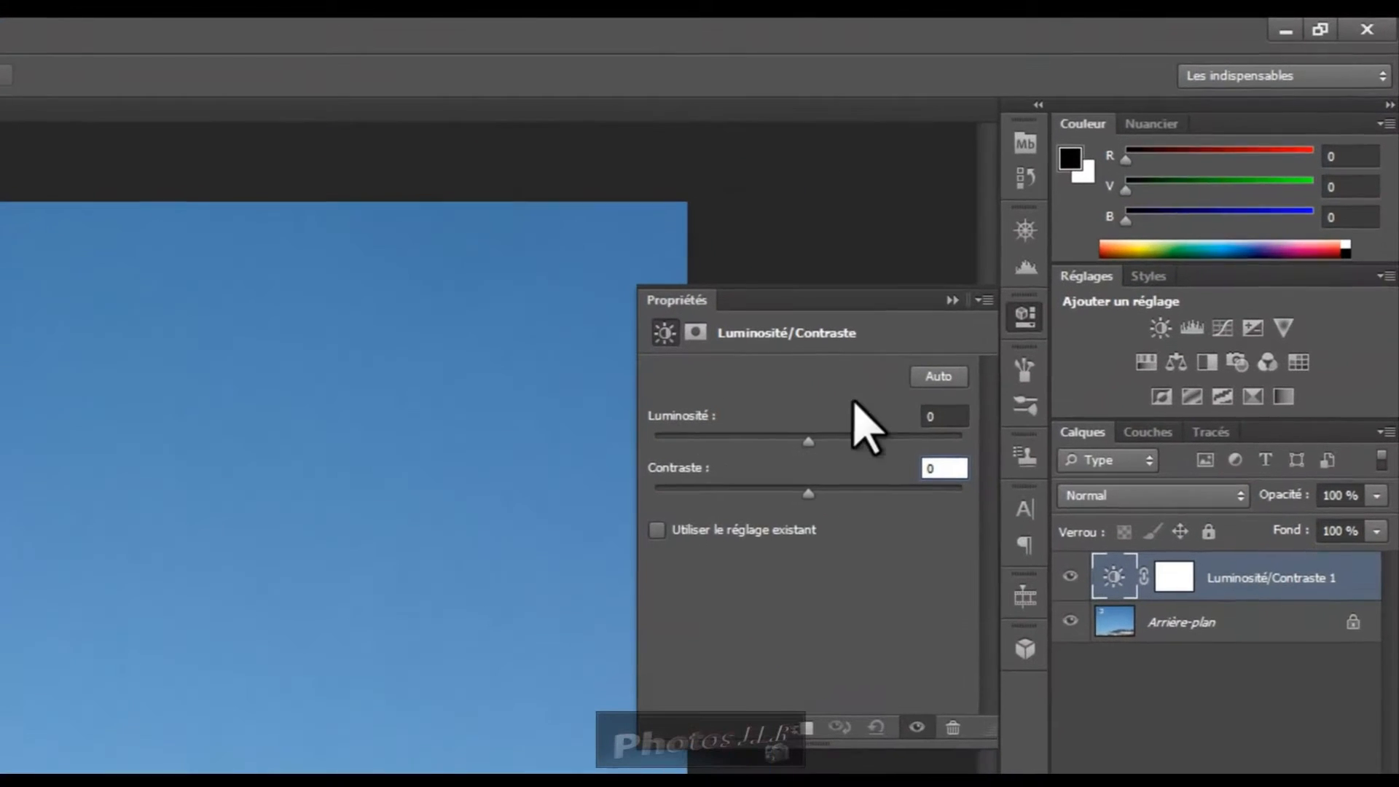
Step: Examine the shadow and highlight ends of the image's histogram
click(1025, 270)
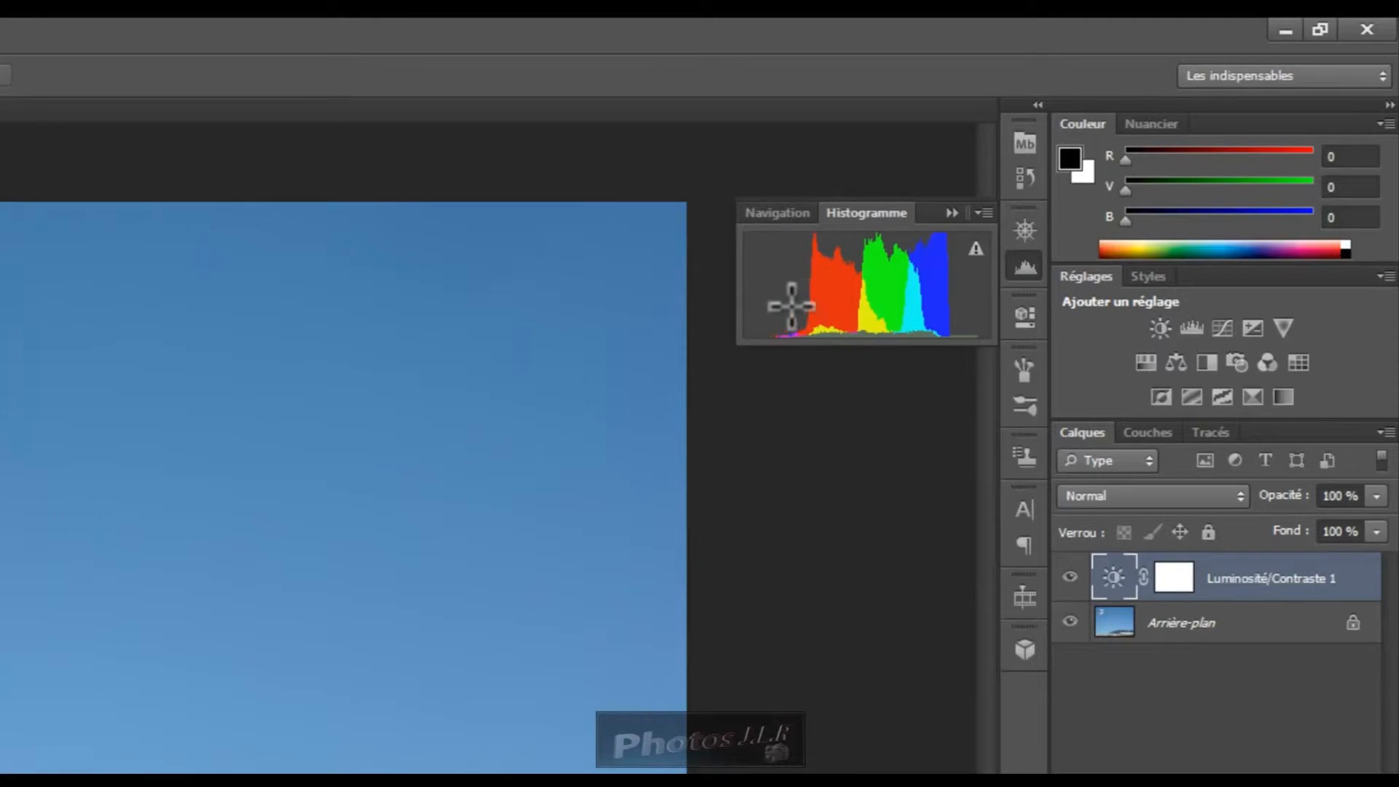
drag(743, 296, 791, 291)
drag(949, 287, 993, 287)
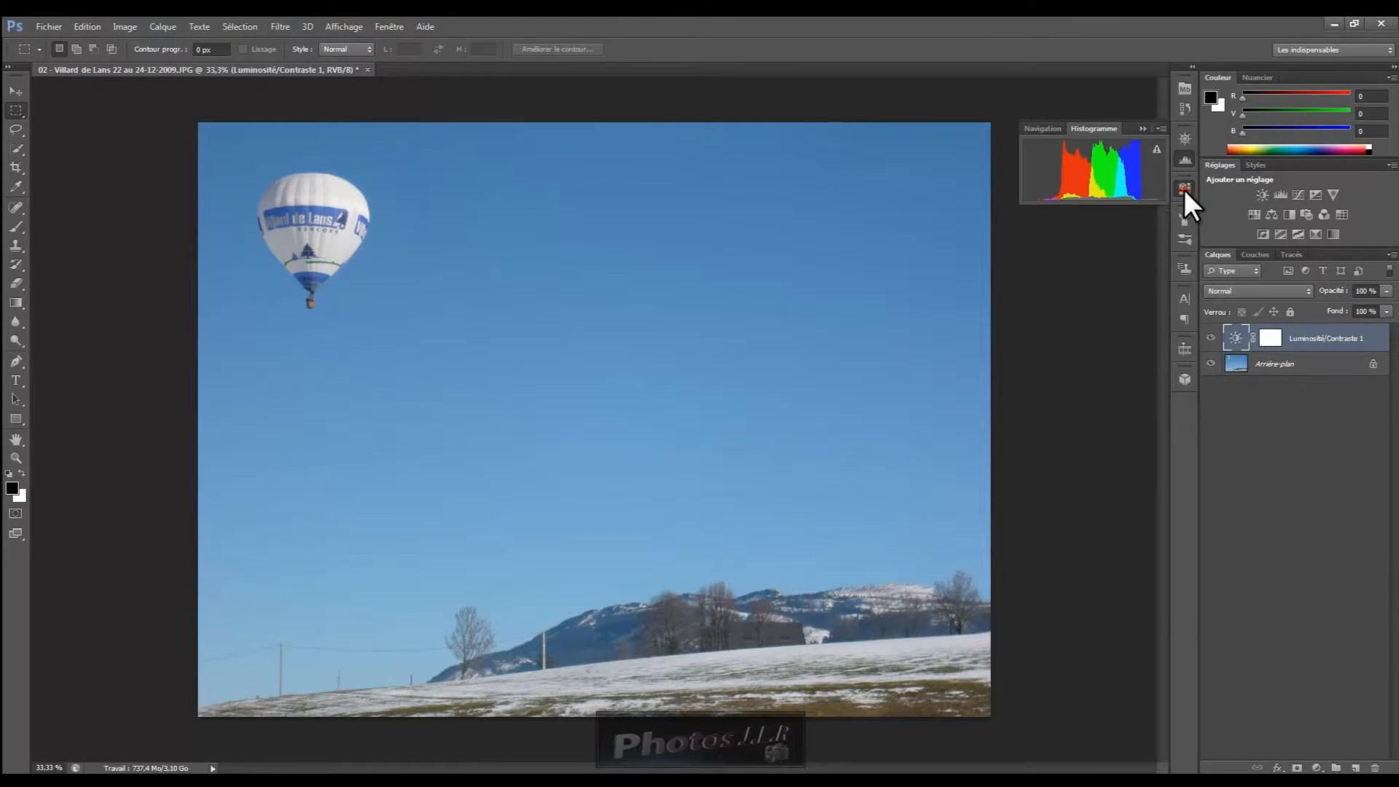
Step: Apply the automatic Luminosité/Contraste correction again and check its effect on the histogram
click(1183, 189)
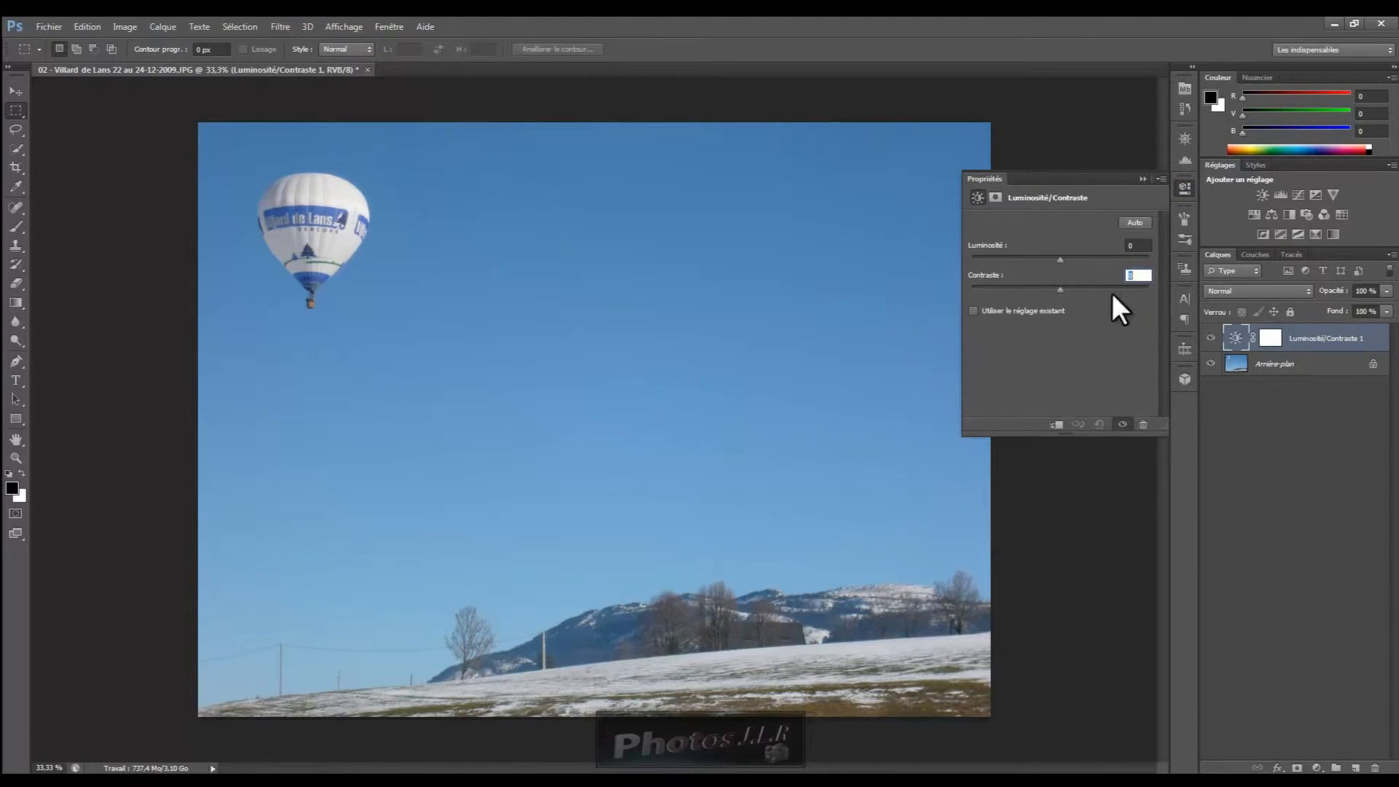
click(1134, 222)
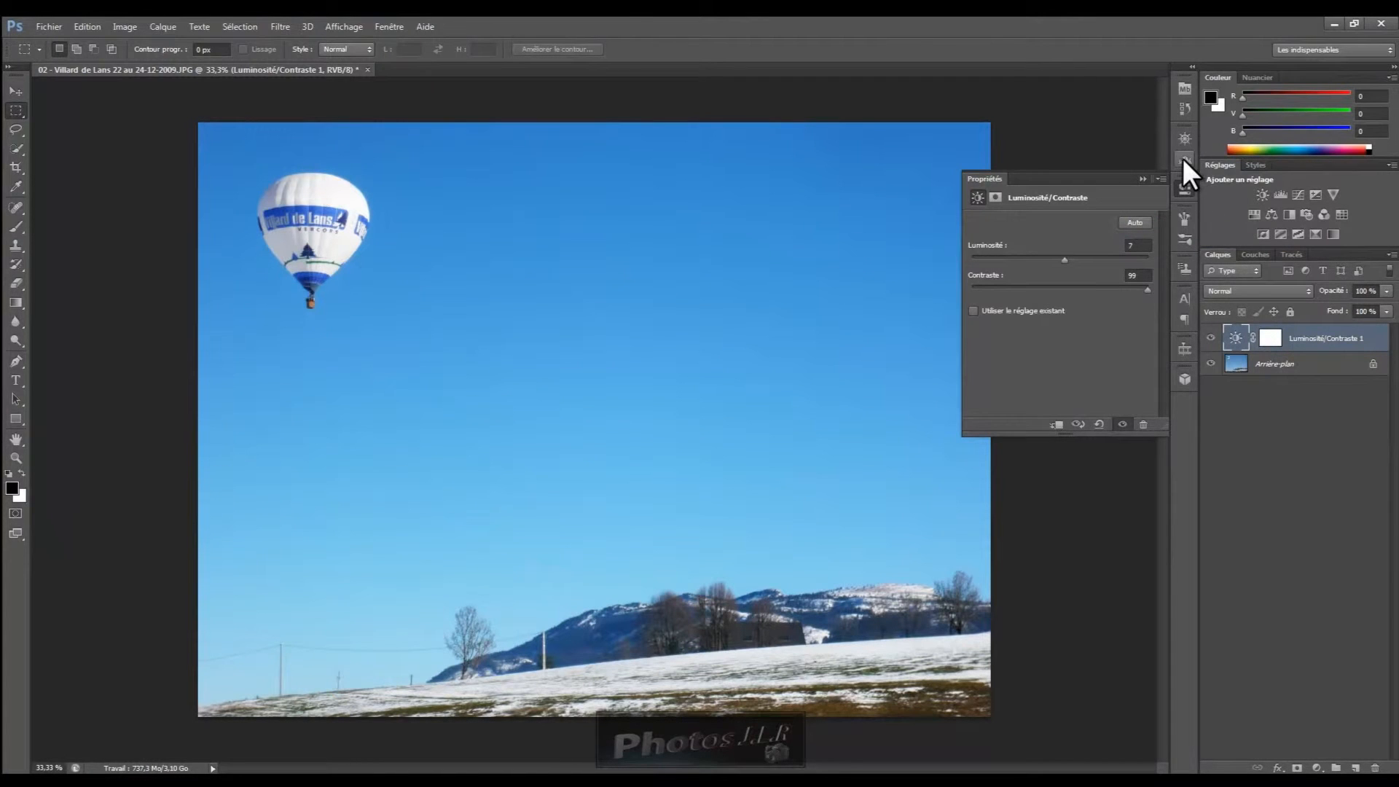
click(1183, 159)
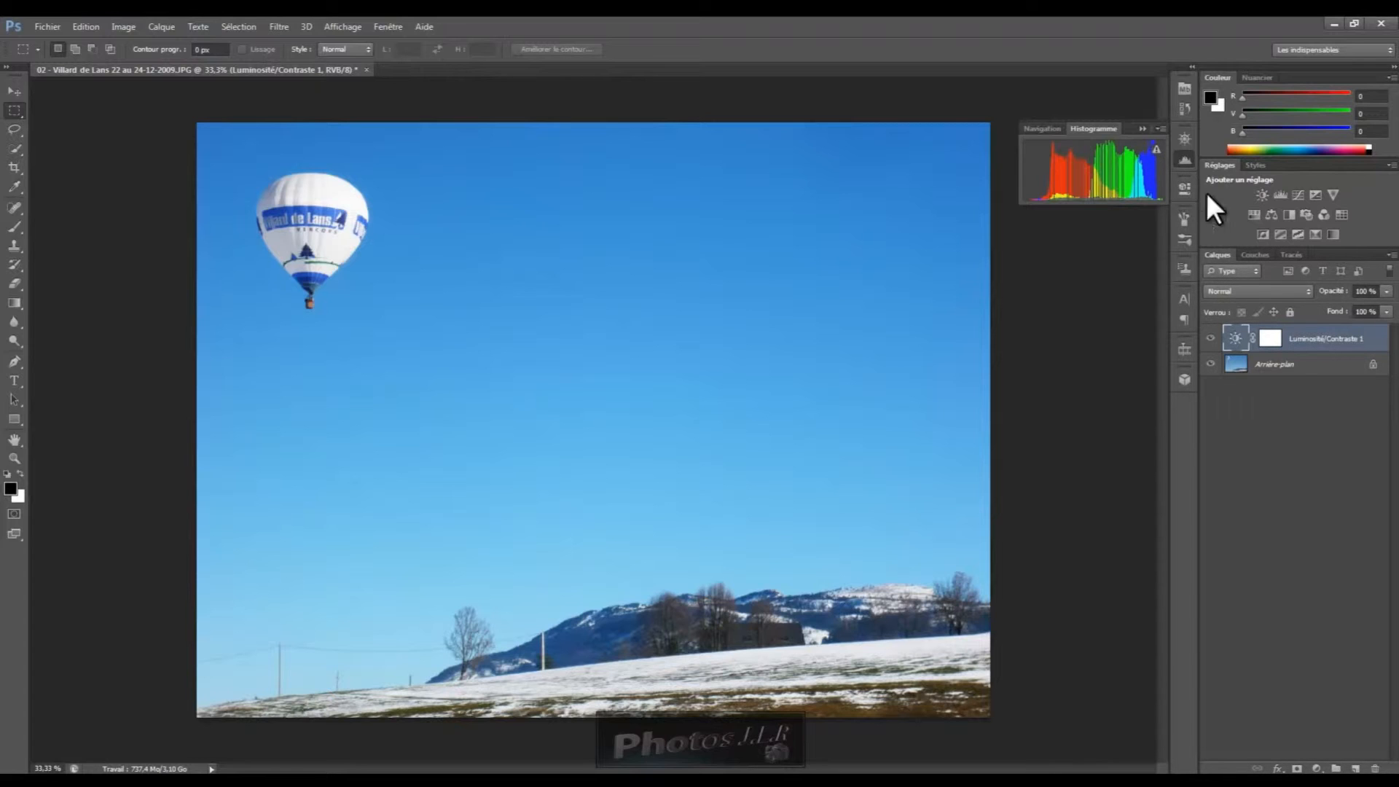
Step: Add a Niveaux adjustment layer and delete the Luminosité/Contraste layer
click(1280, 195)
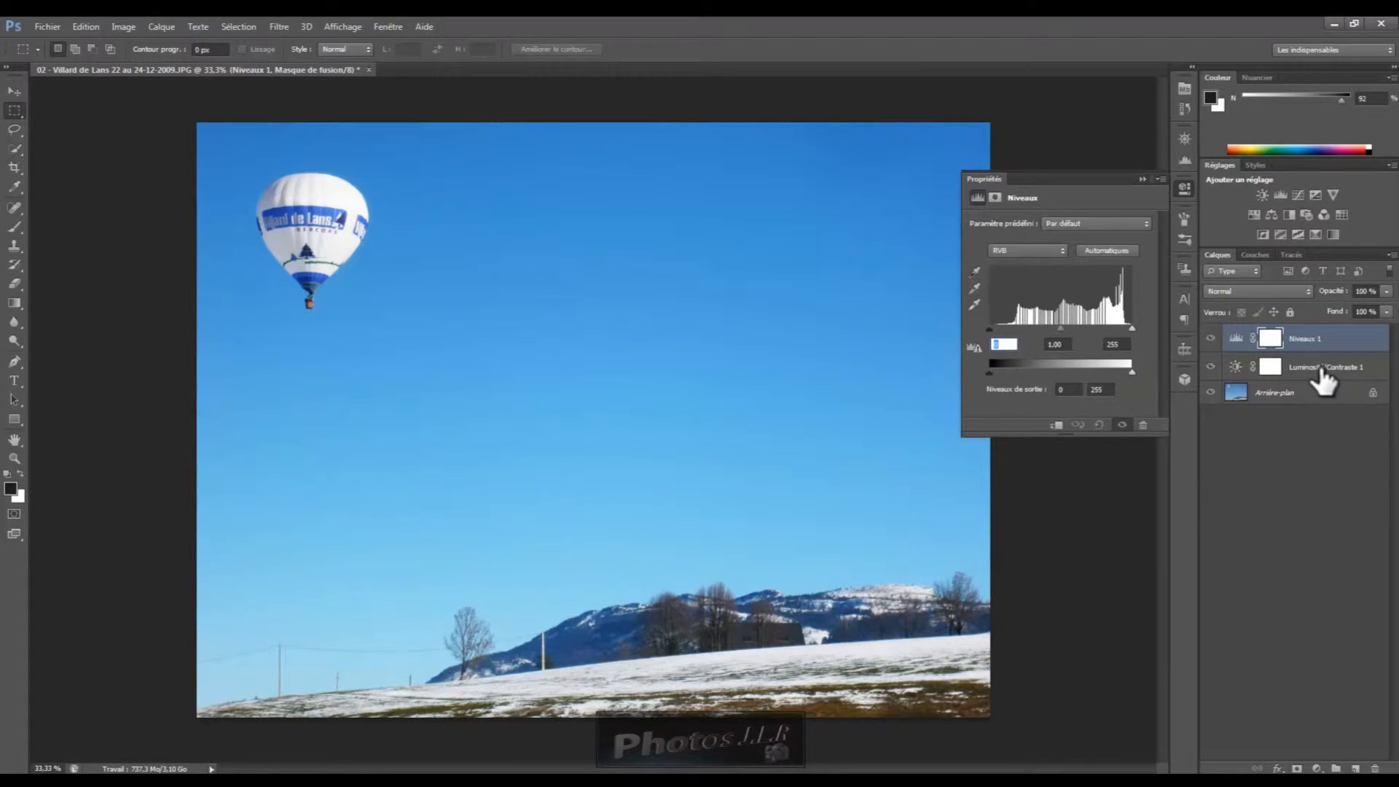
drag(1323, 378, 1375, 768)
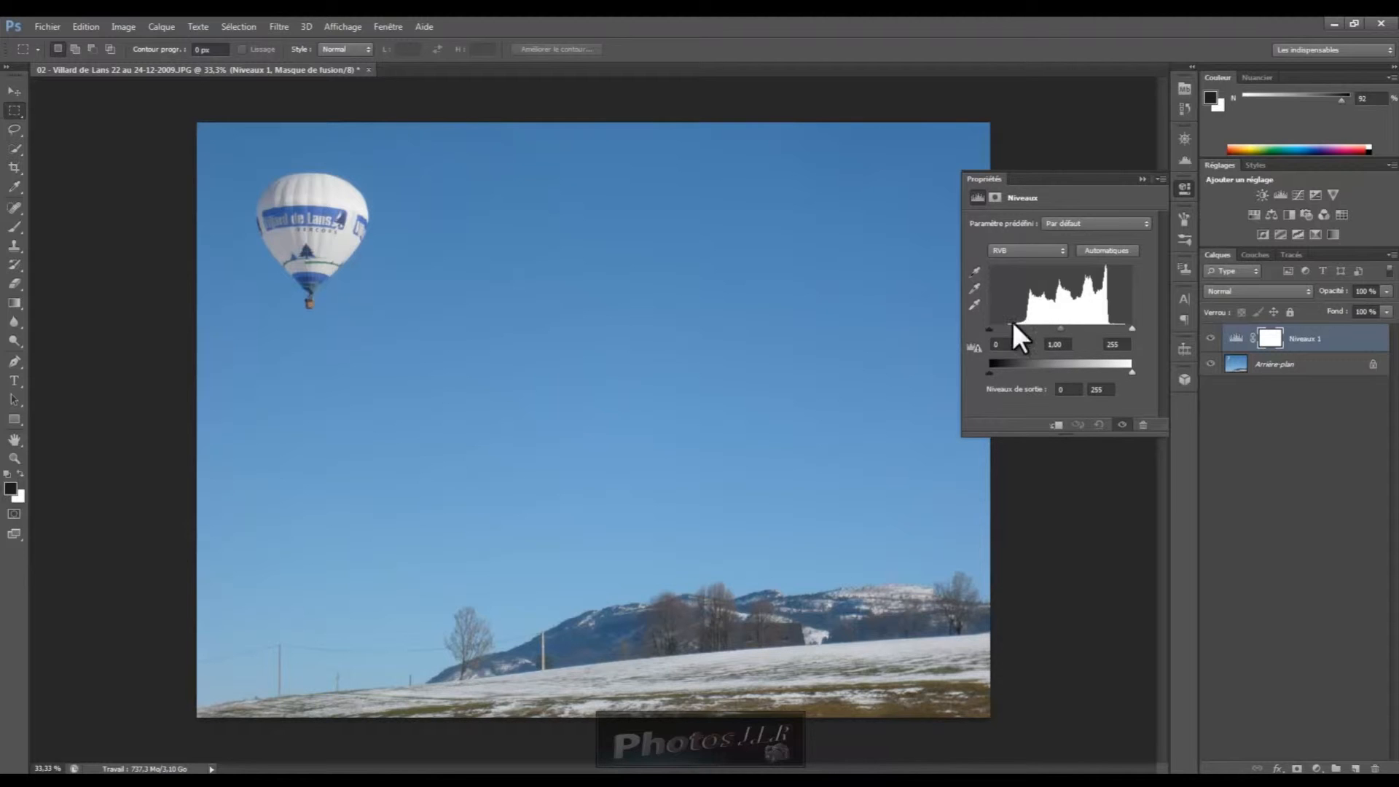
Step: Set the Niveaux input levels to 40 for shadows, 0,88 for midtones and 222 for highlights
drag(986, 326, 1011, 329)
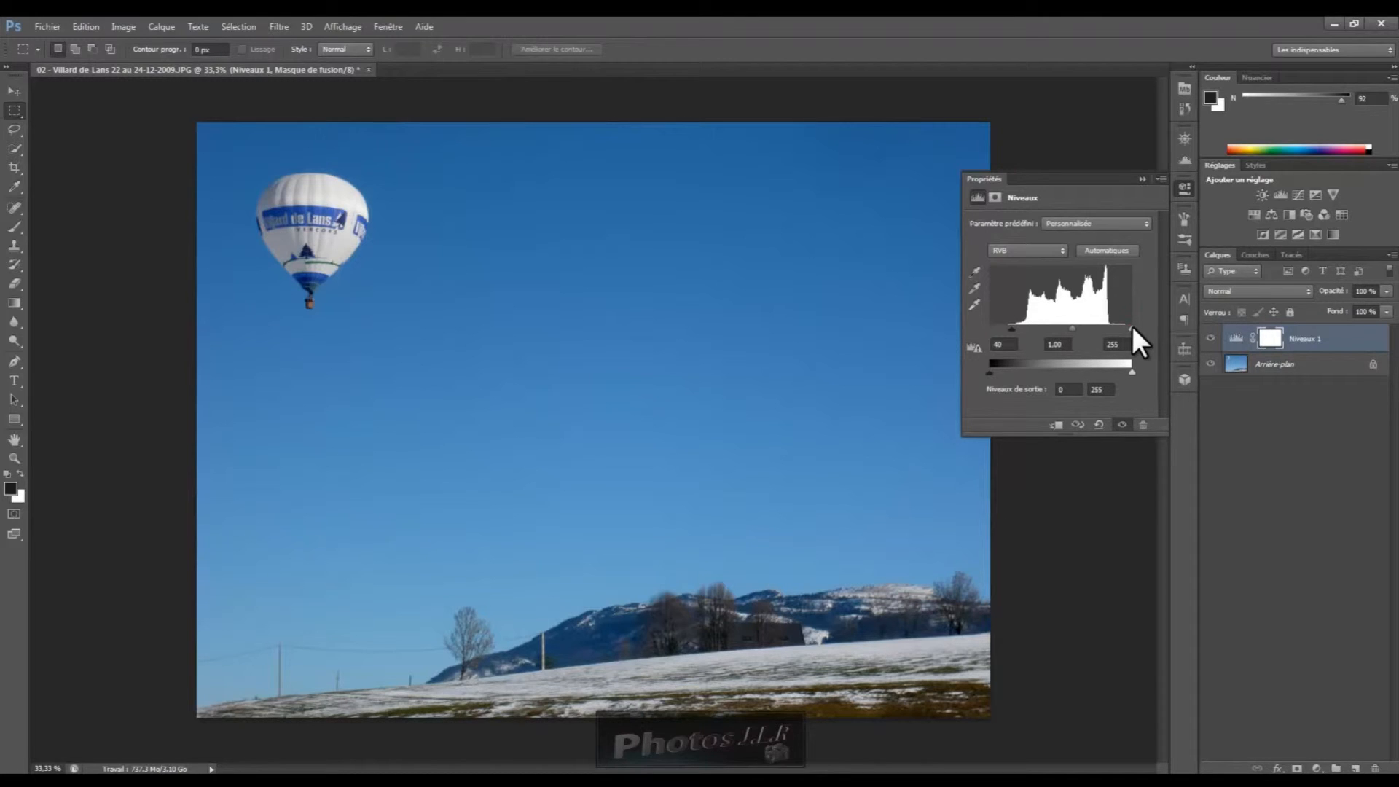
drag(1126, 328, 1115, 328)
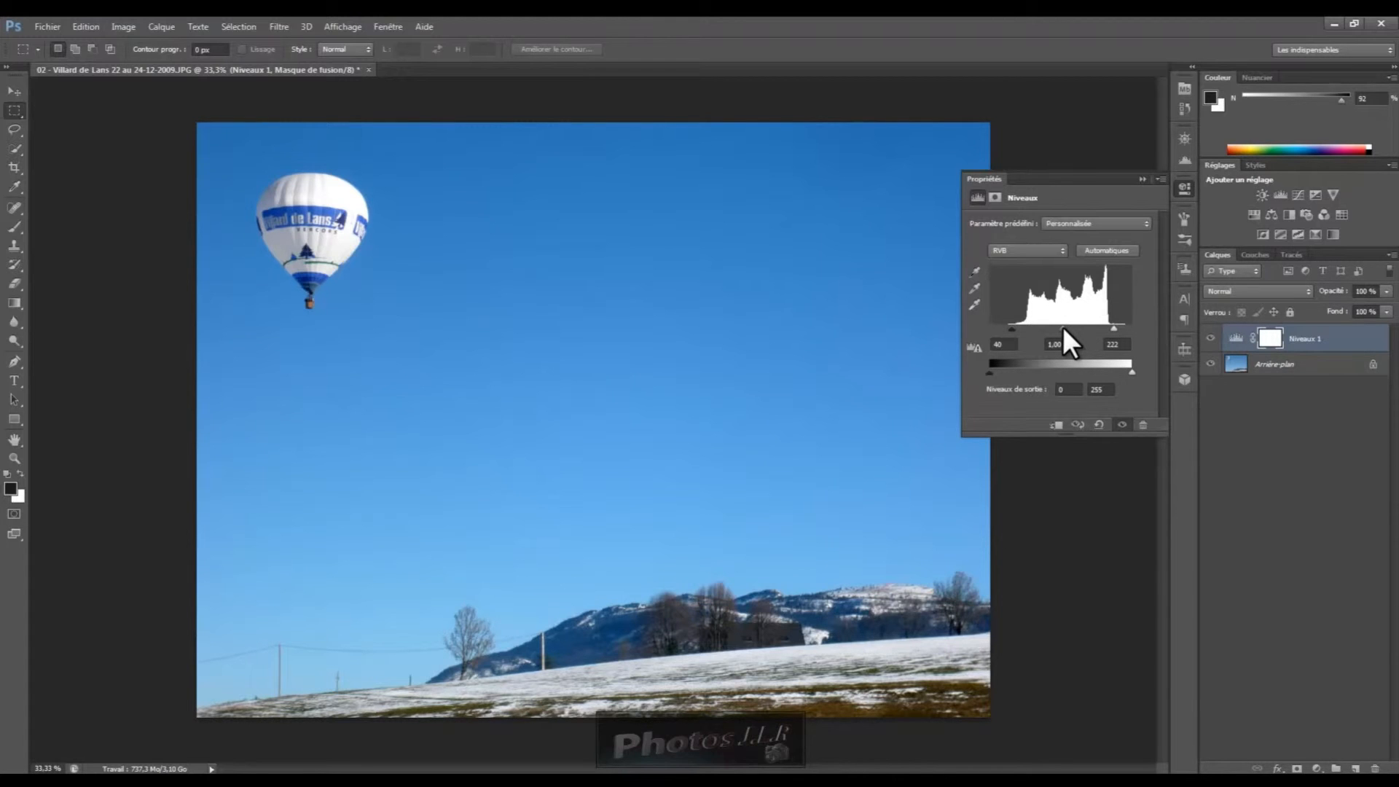
mouse_move(1062, 327)
mouse_down()
mouse_move(1043, 325)
mouse_move(1066, 325)
mouse_up()
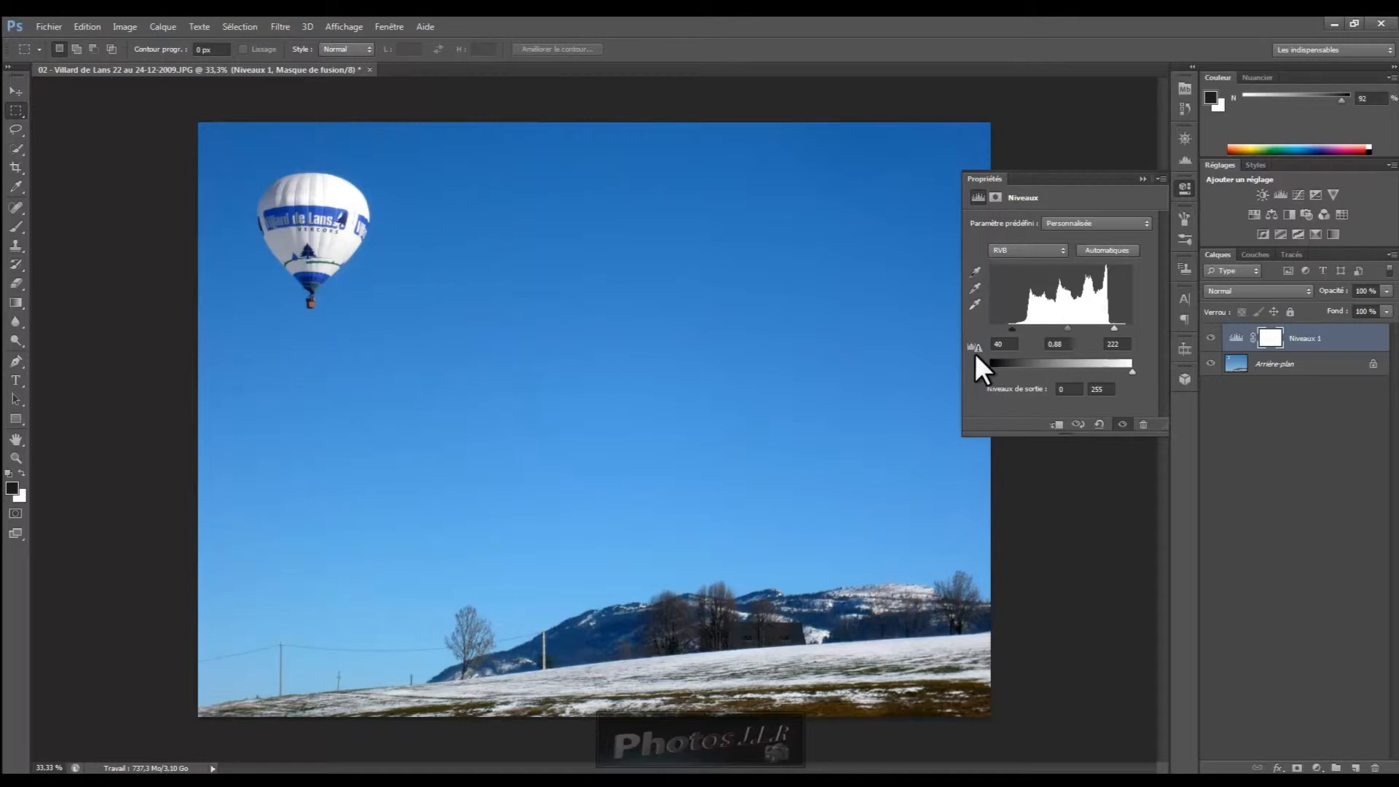
Step: Raise the black output level to 43 and the midtones to 0,96, comparing the photo with and without the Niveaux layer
click(974, 346)
drag(992, 371, 1013, 375)
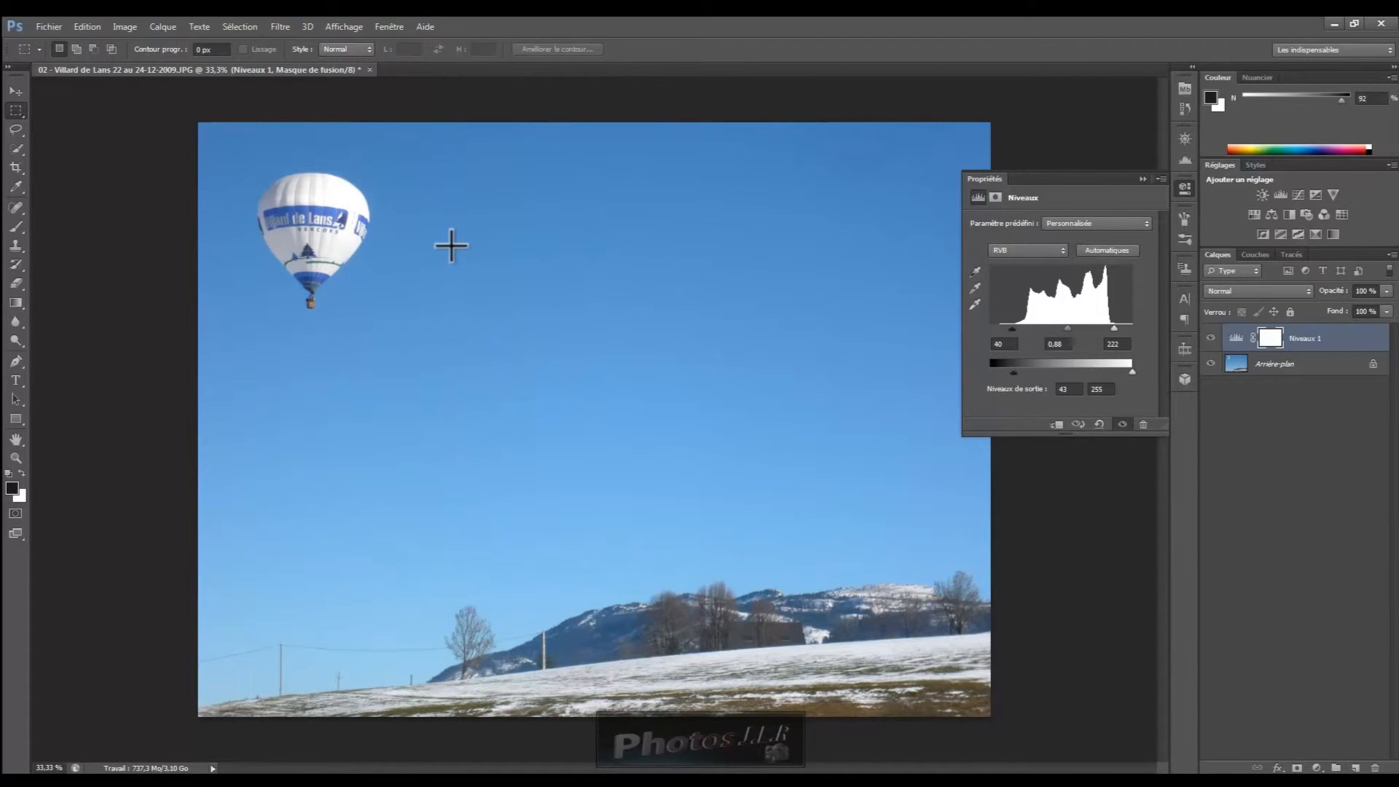
click(1212, 339)
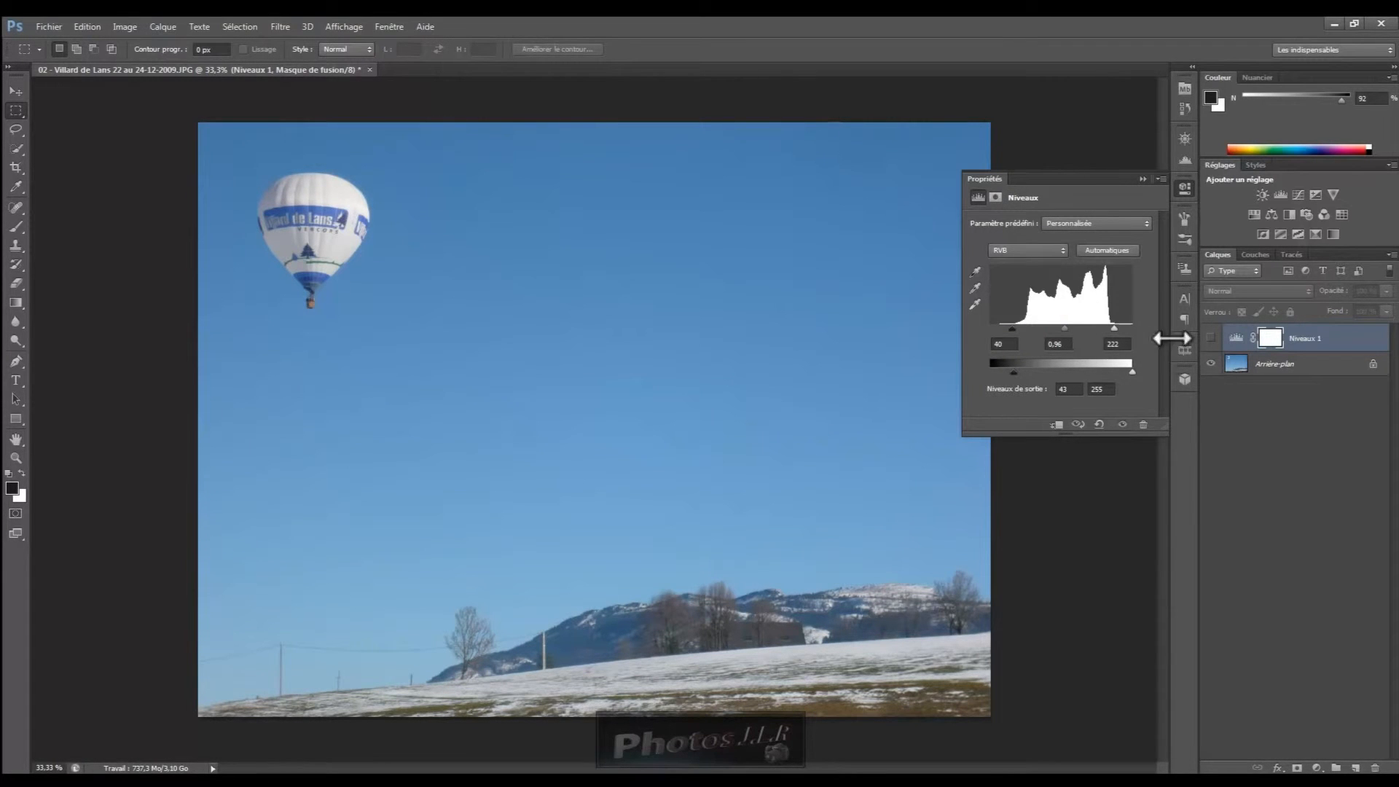
click(1211, 338)
click(1210, 337)
click(1211, 338)
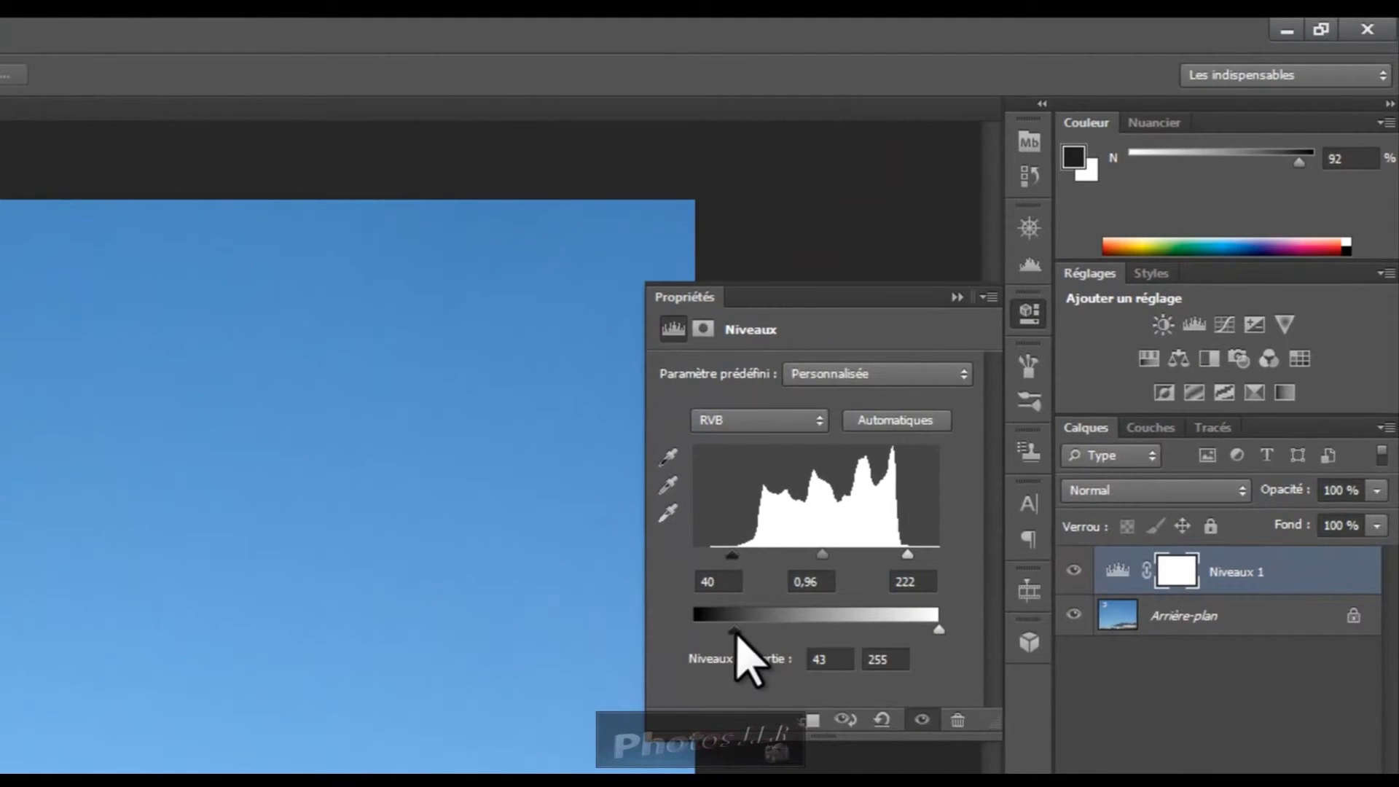
Step: Set the black output level to 40 and the midtones to 0,92, comparing the photo with and without the Niveaux layer
drag(733, 631, 731, 632)
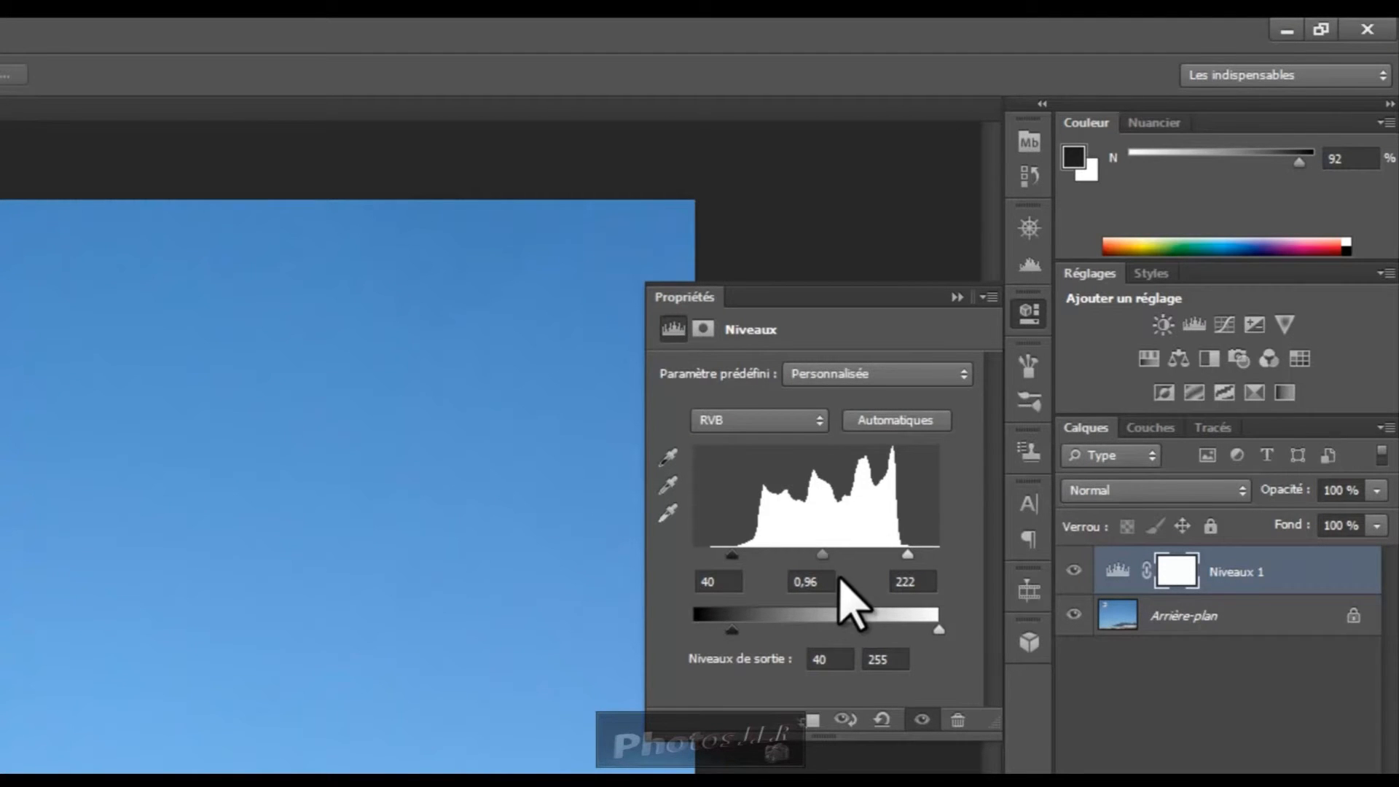
drag(822, 554, 824, 554)
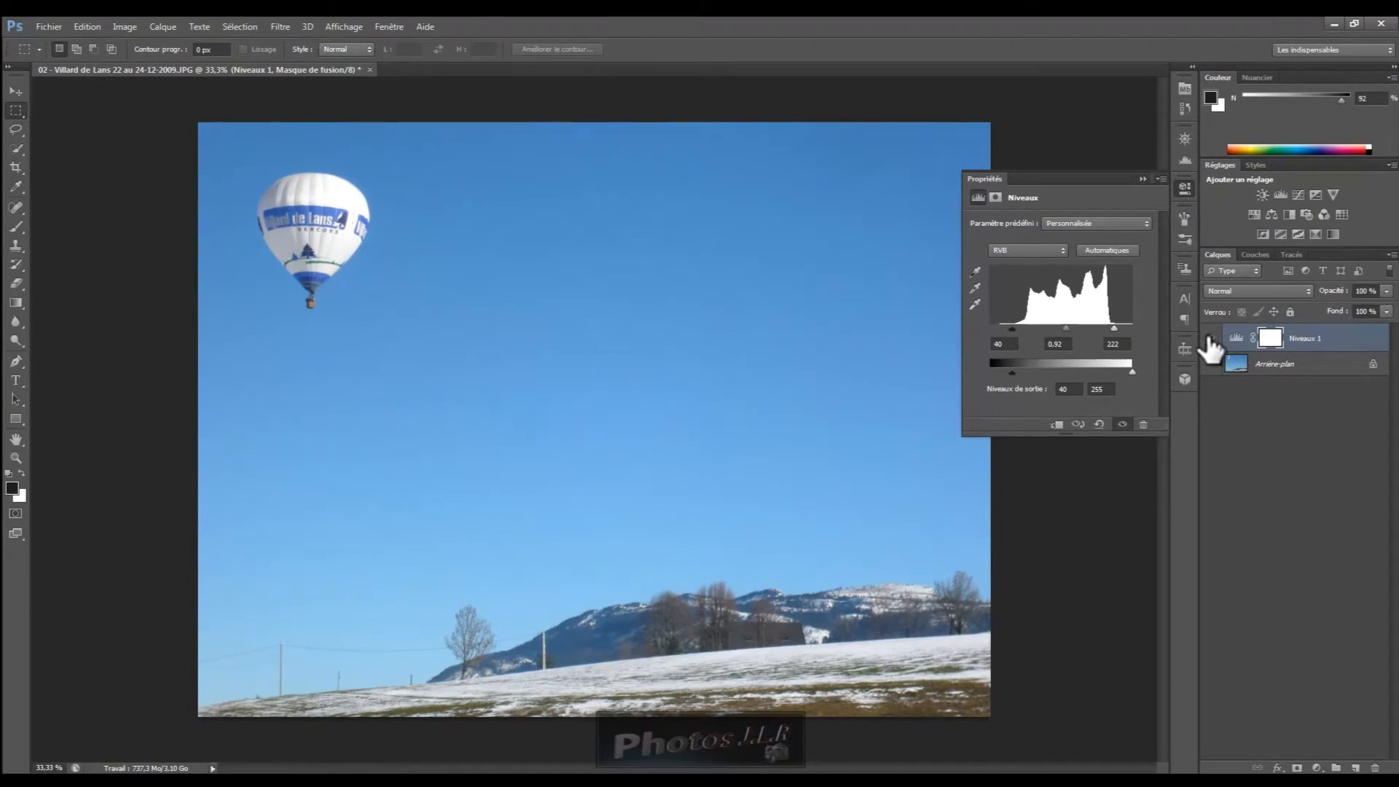
click(1210, 338)
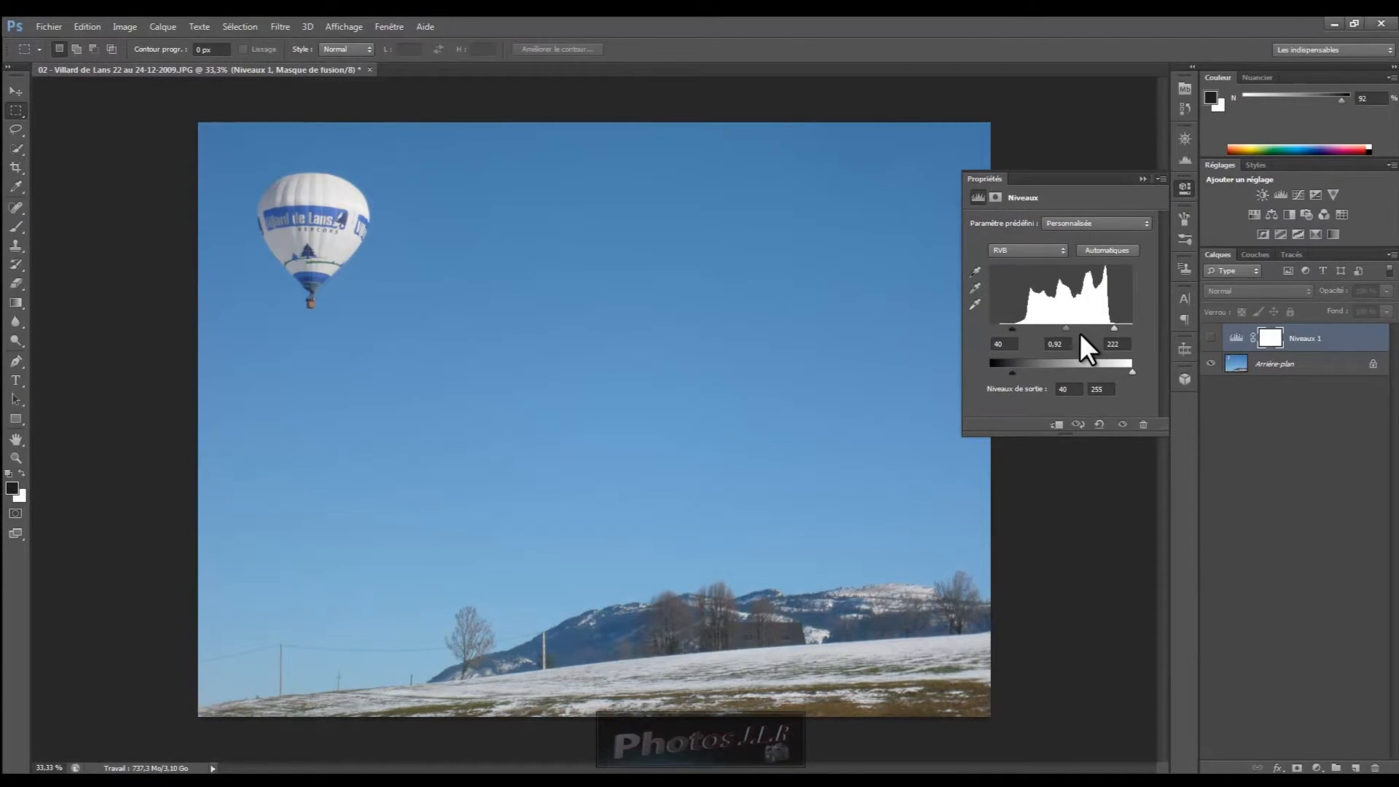
click(1209, 338)
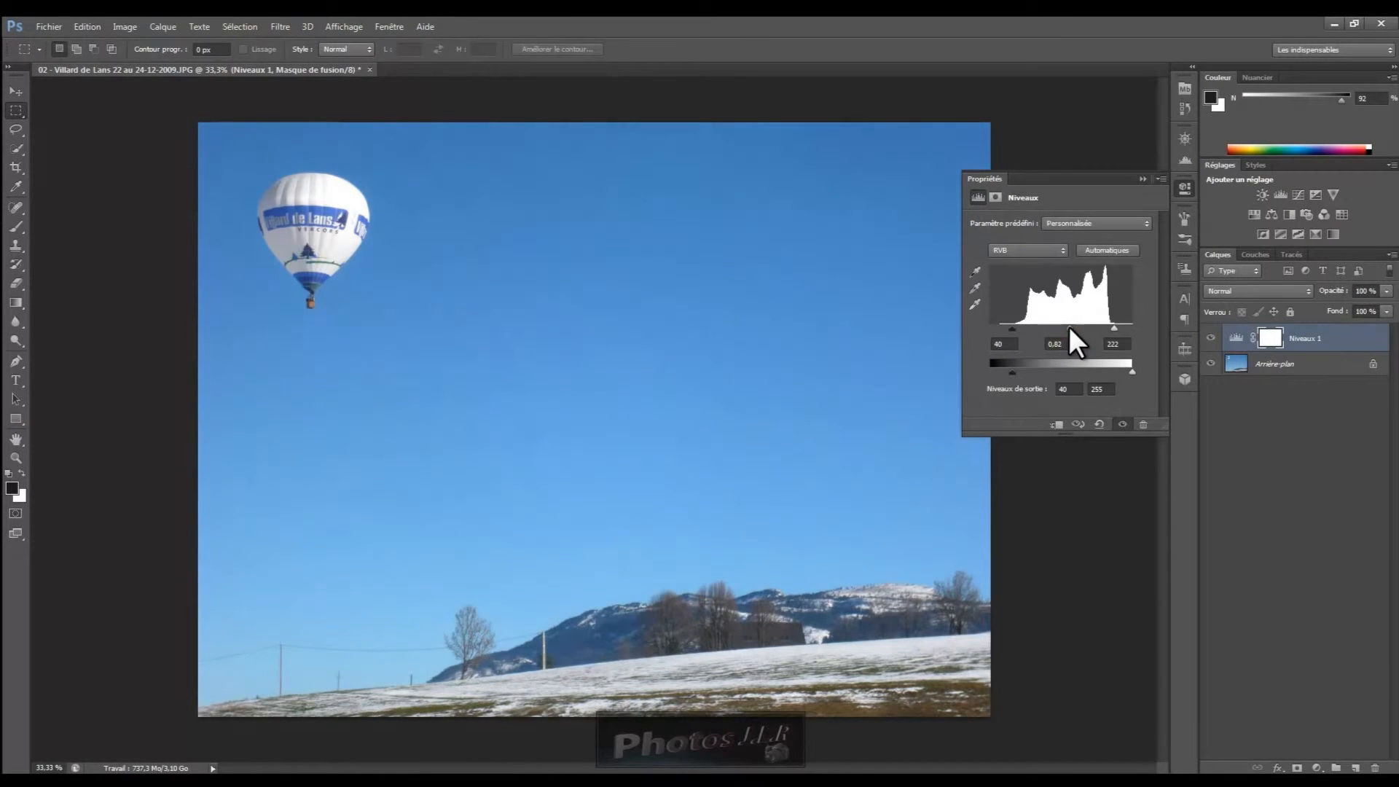
drag(1069, 326, 1066, 327)
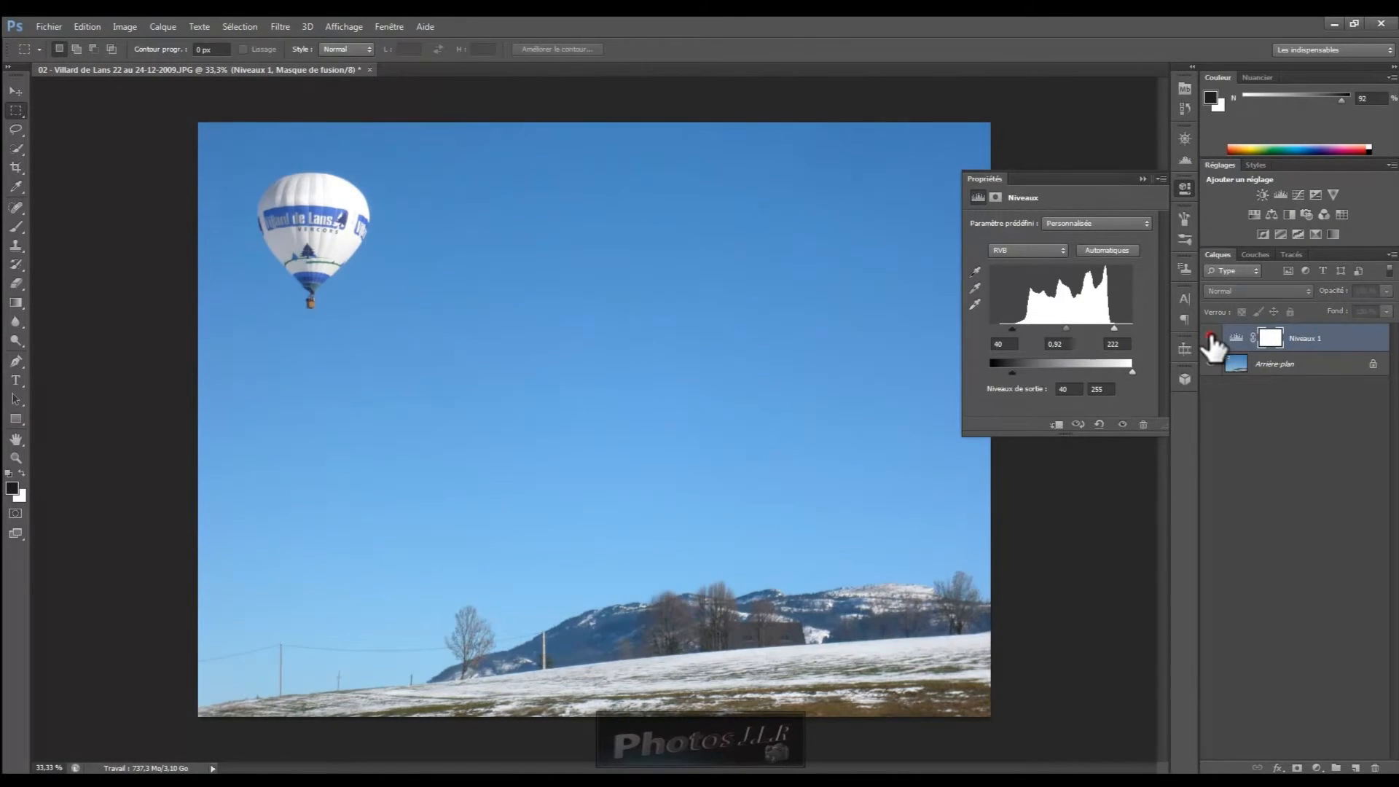
click(1210, 338)
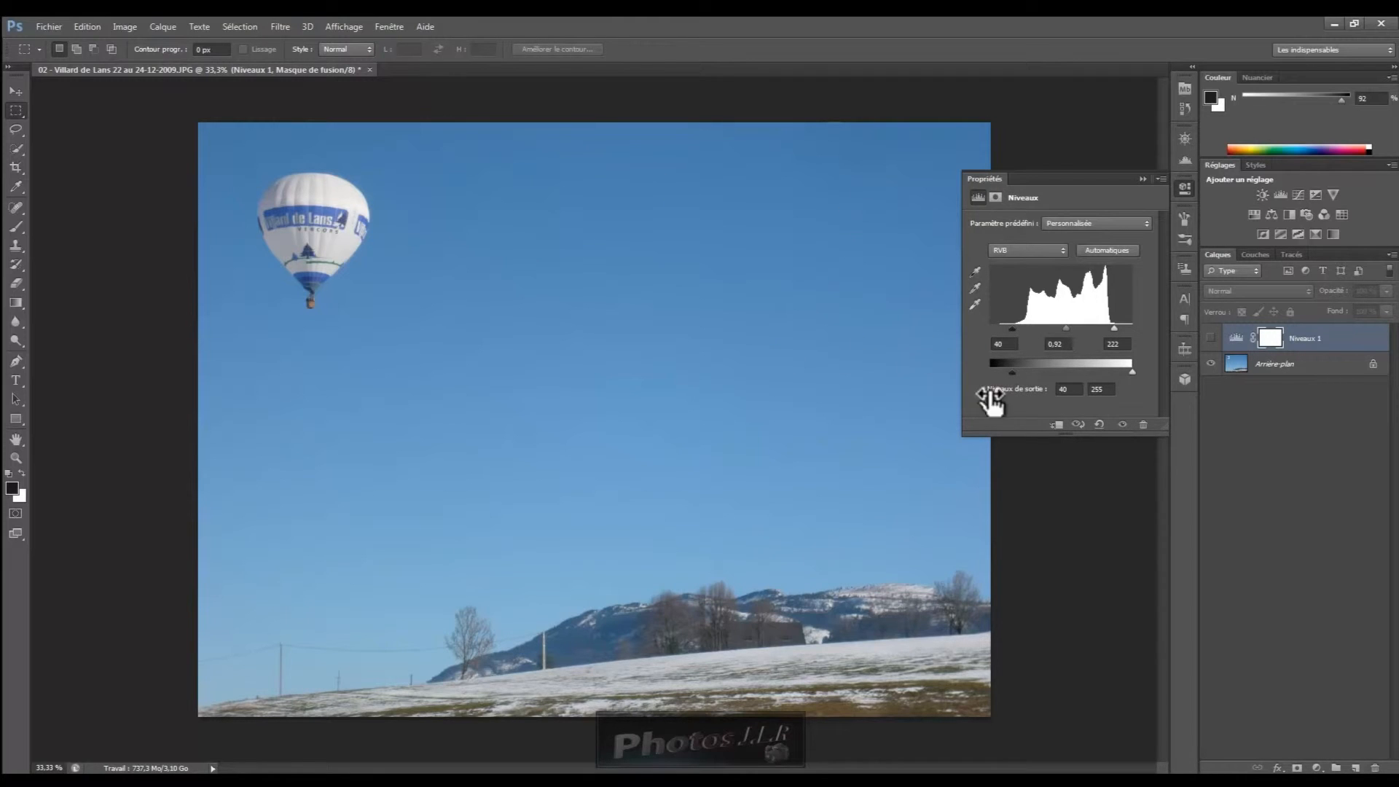
Step: Reset Niveaux to its defaults, and set the Bleu channel's input highlights to 229 and its output levels to 53 and 245
drag(1011, 372, 997, 370)
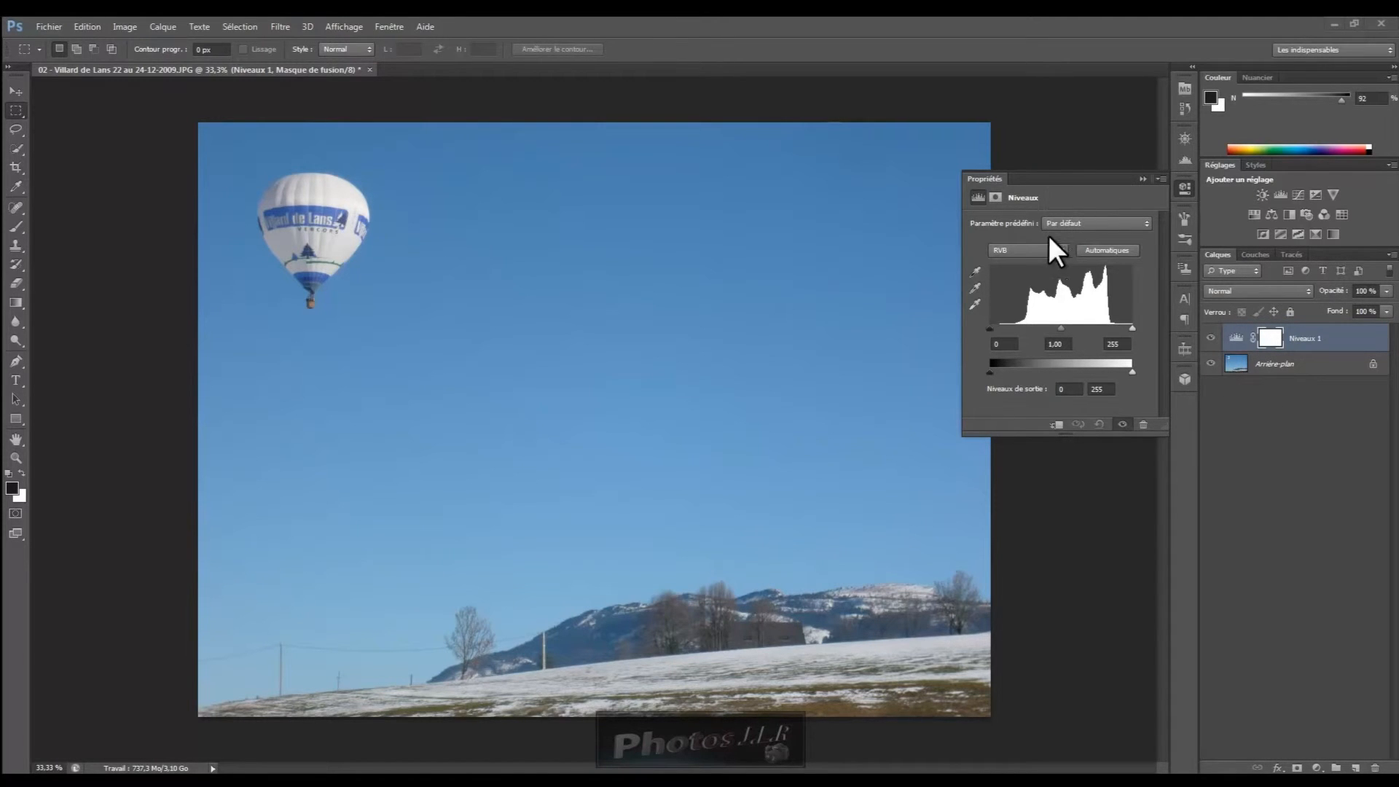
click(1062, 250)
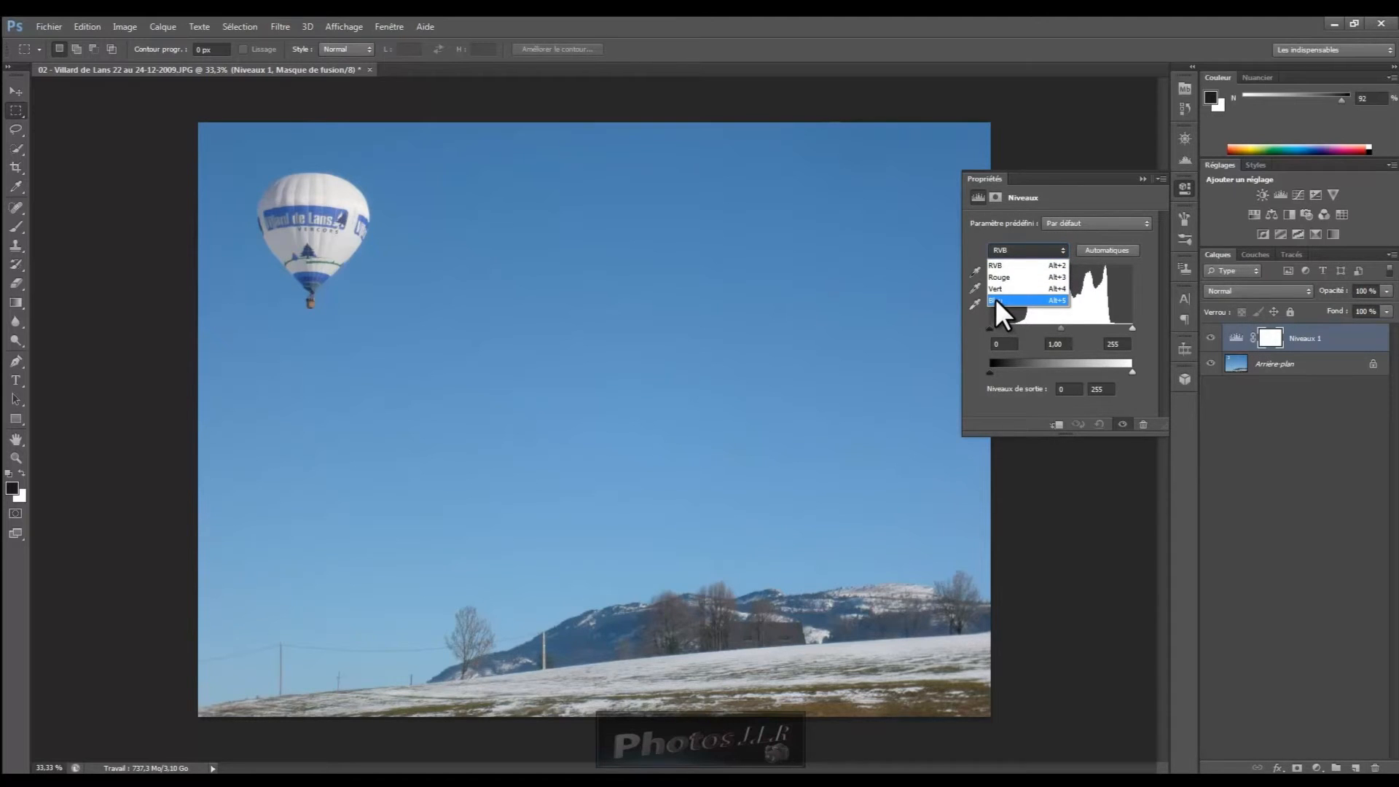
click(995, 298)
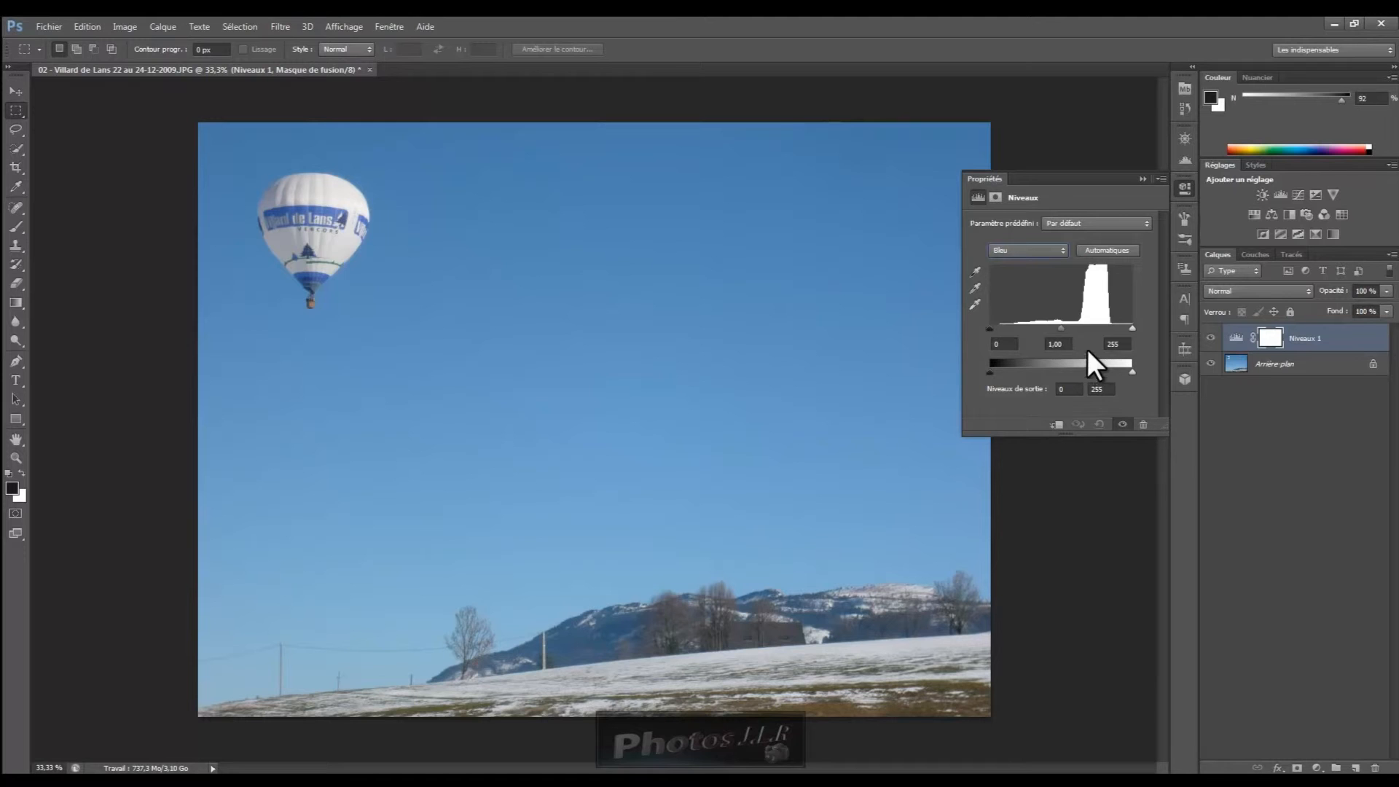
mouse_move(989, 327)
mouse_down()
mouse_move(1016, 325)
mouse_move(1000, 325)
mouse_up()
drag(1131, 326, 1118, 326)
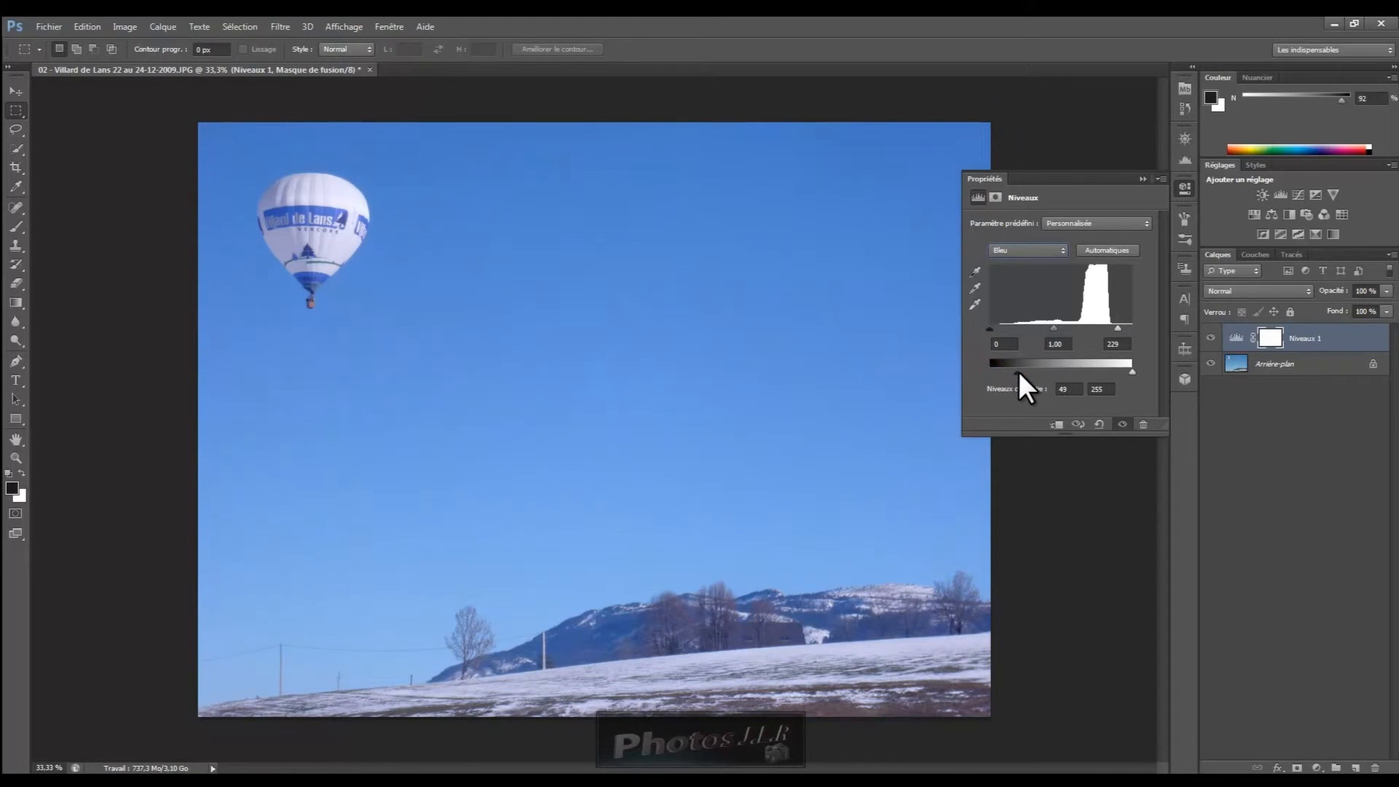
drag(996, 372, 1017, 372)
Step: Sample the snow near the hills as the white point of the Niveaux adjustment
click(975, 303)
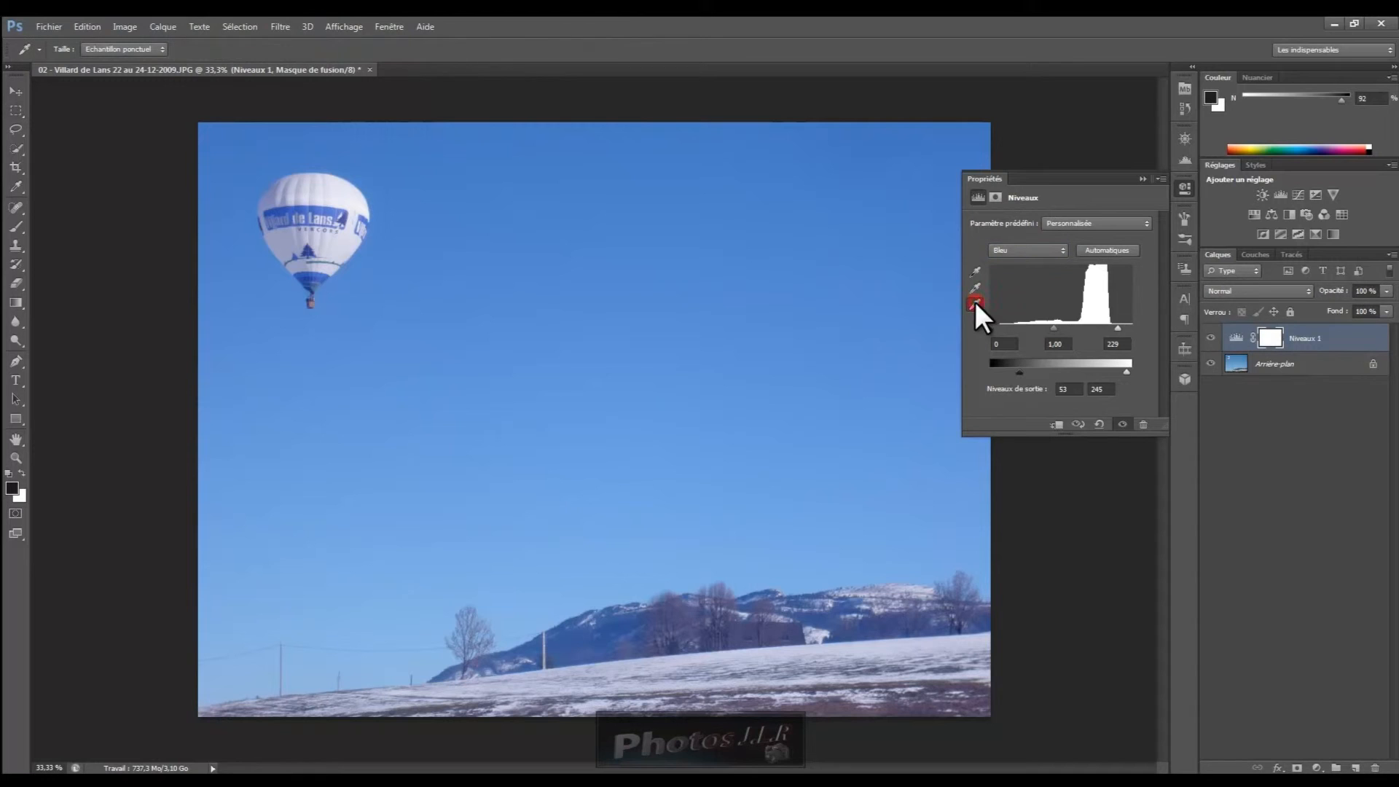
click(883, 642)
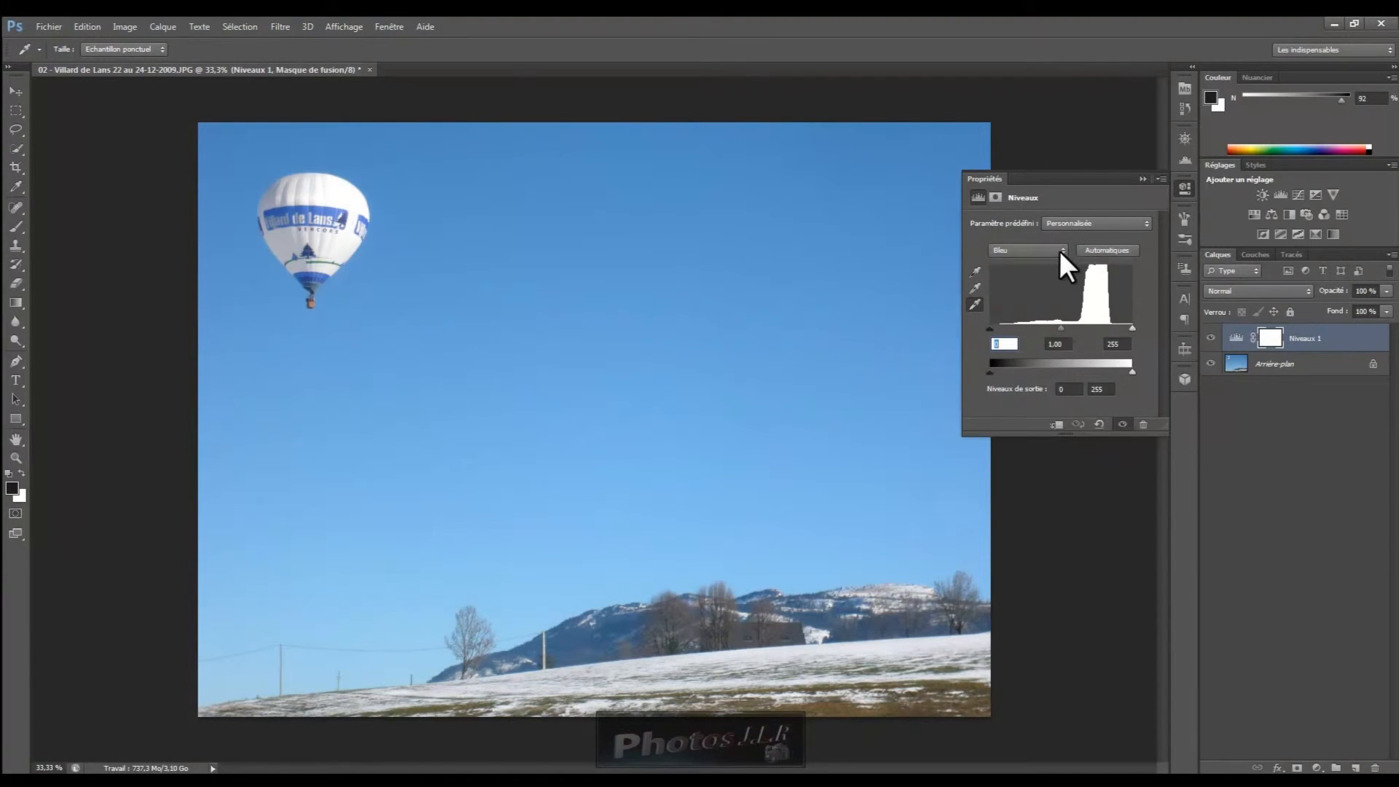
click(1063, 248)
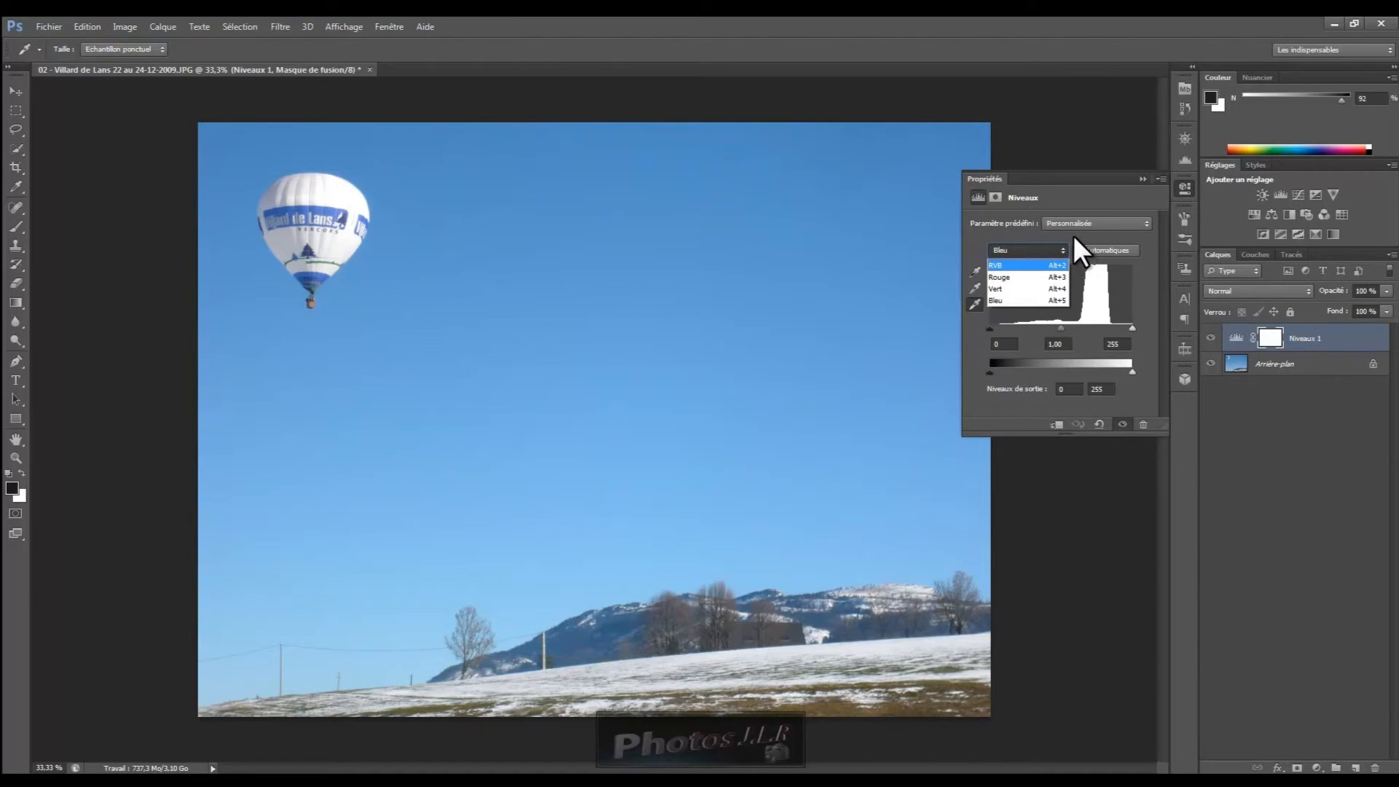
click(979, 231)
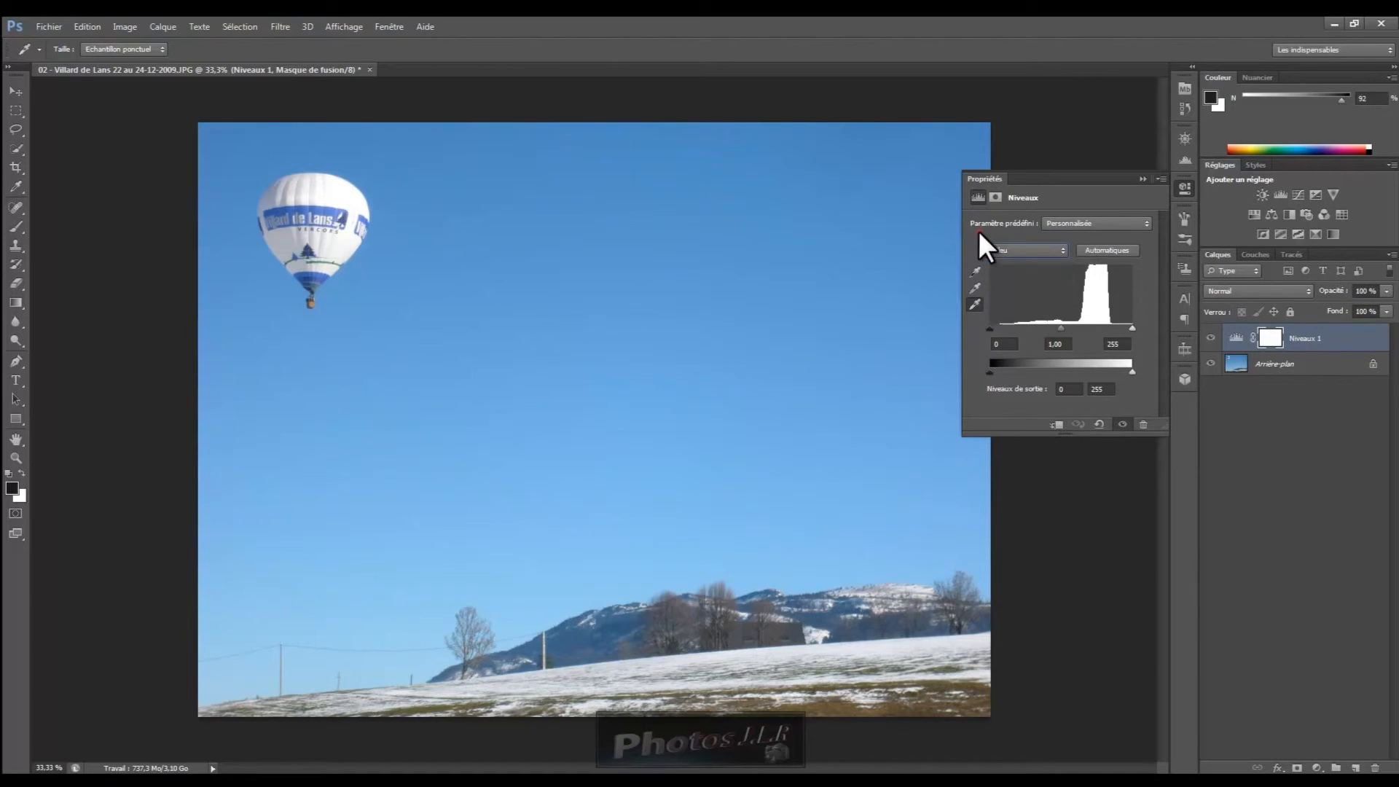
Step: Apply the automatic Niveaux correction and check its effect in the histogram
click(1107, 250)
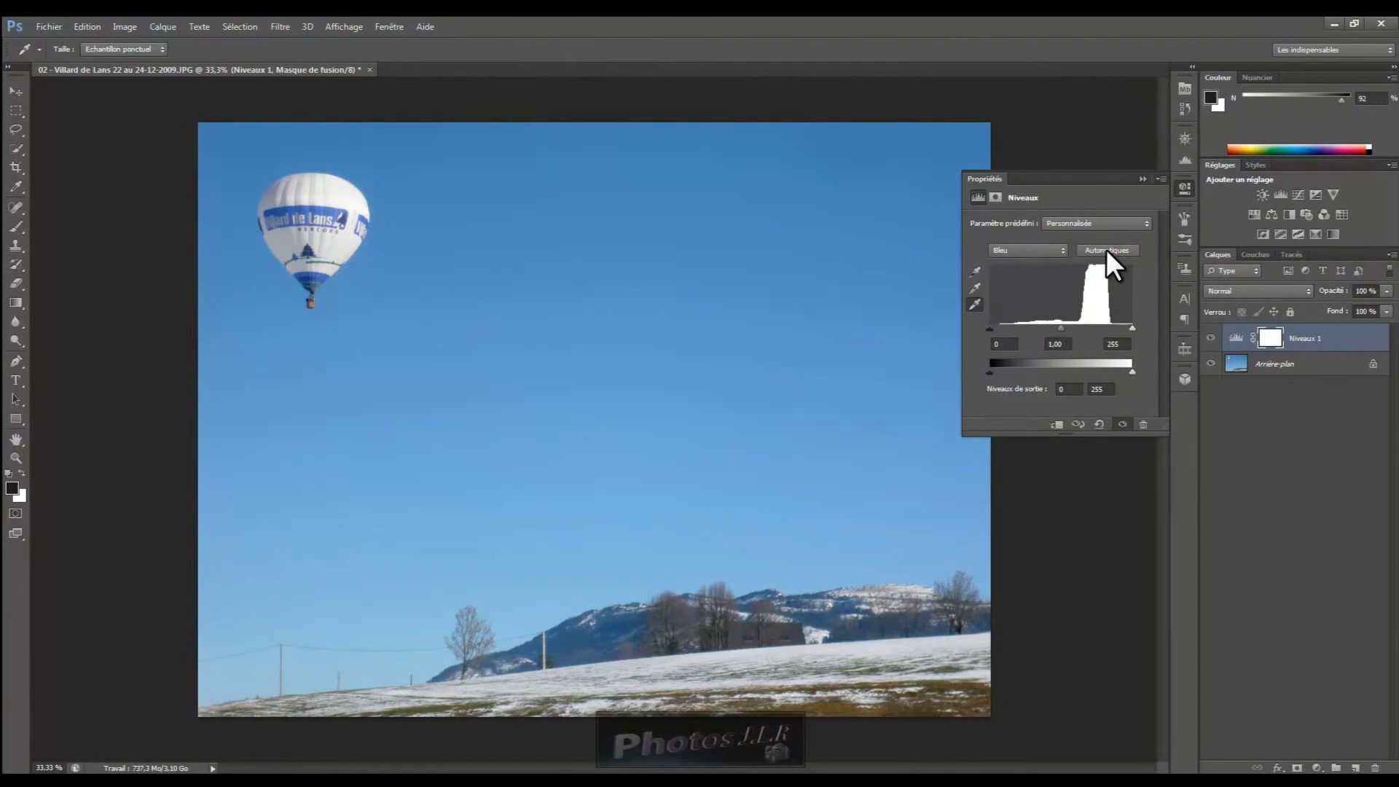
click(1183, 158)
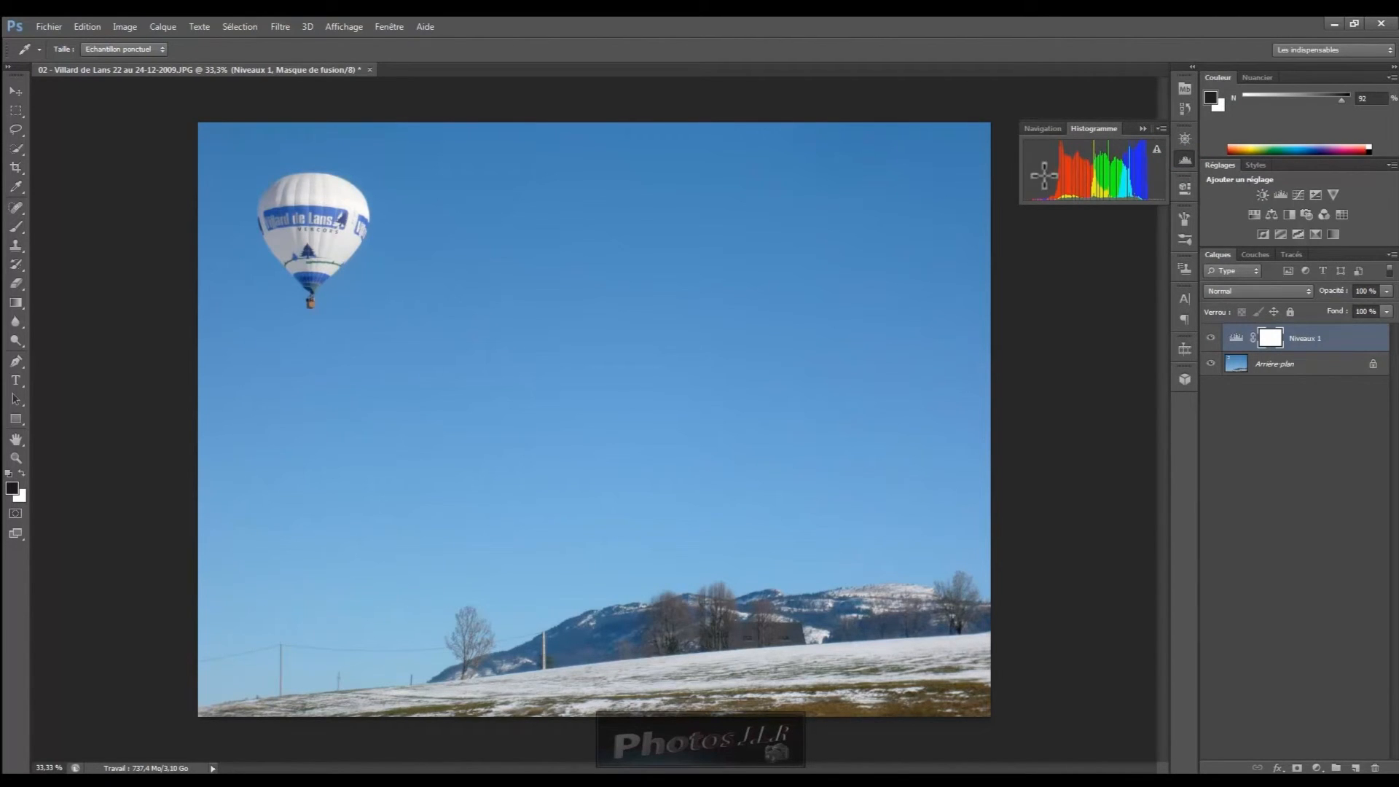
click(1185, 187)
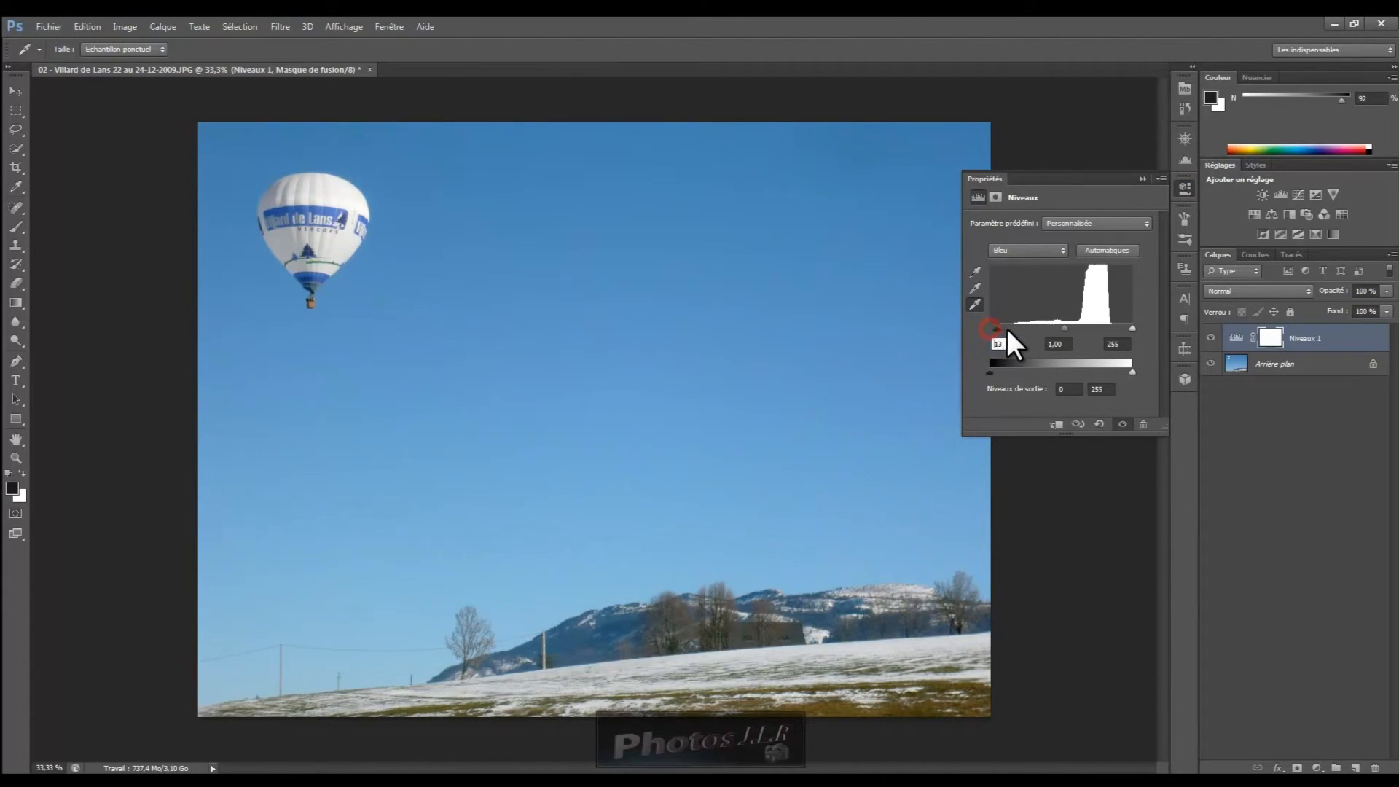
Step: Try raising the Bleu channel's shadows, restore them to 0, and set the RVB input shadows to 39 and highlights to 230
drag(996, 327, 1016, 330)
drag(1004, 328, 991, 328)
click(1064, 249)
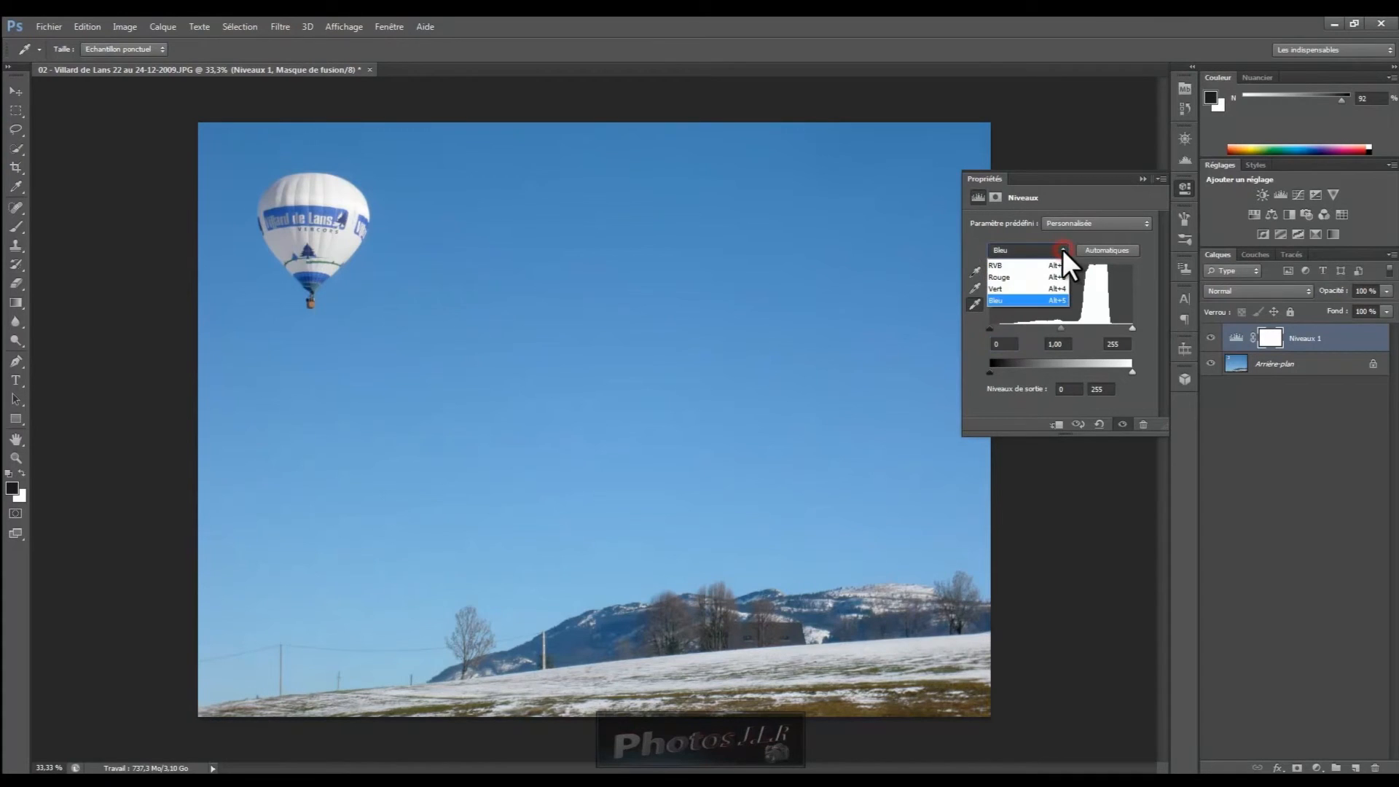
click(997, 263)
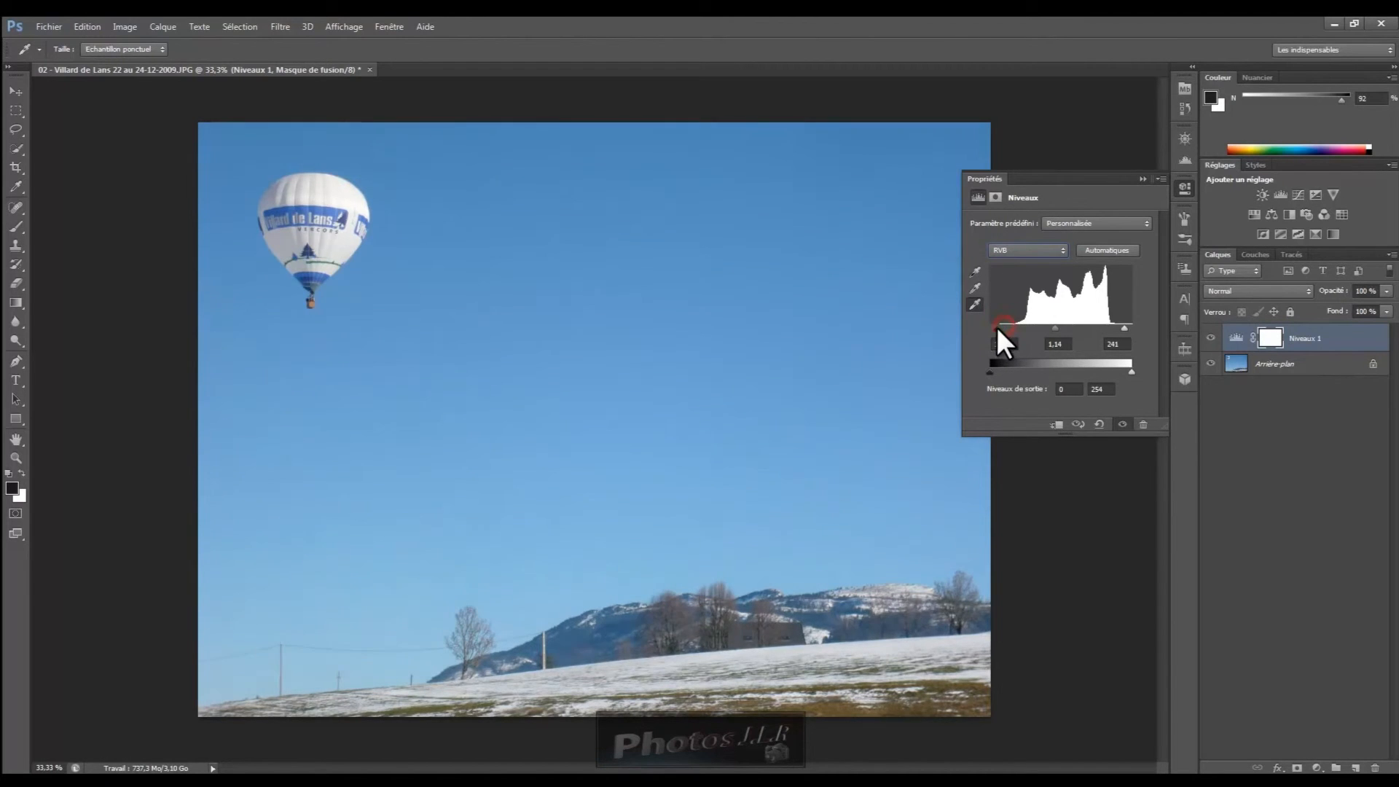
drag(1002, 328, 1013, 328)
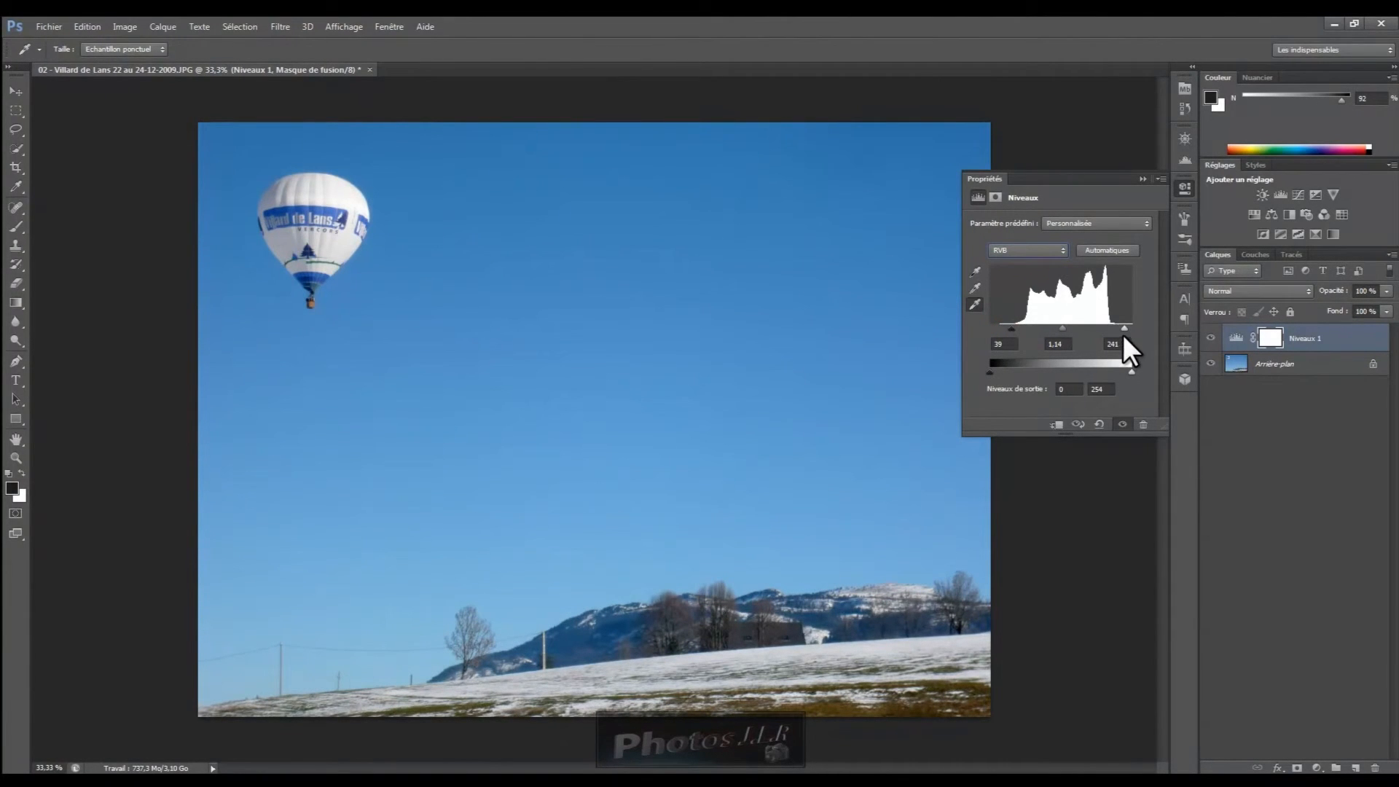
drag(1121, 330, 1119, 327)
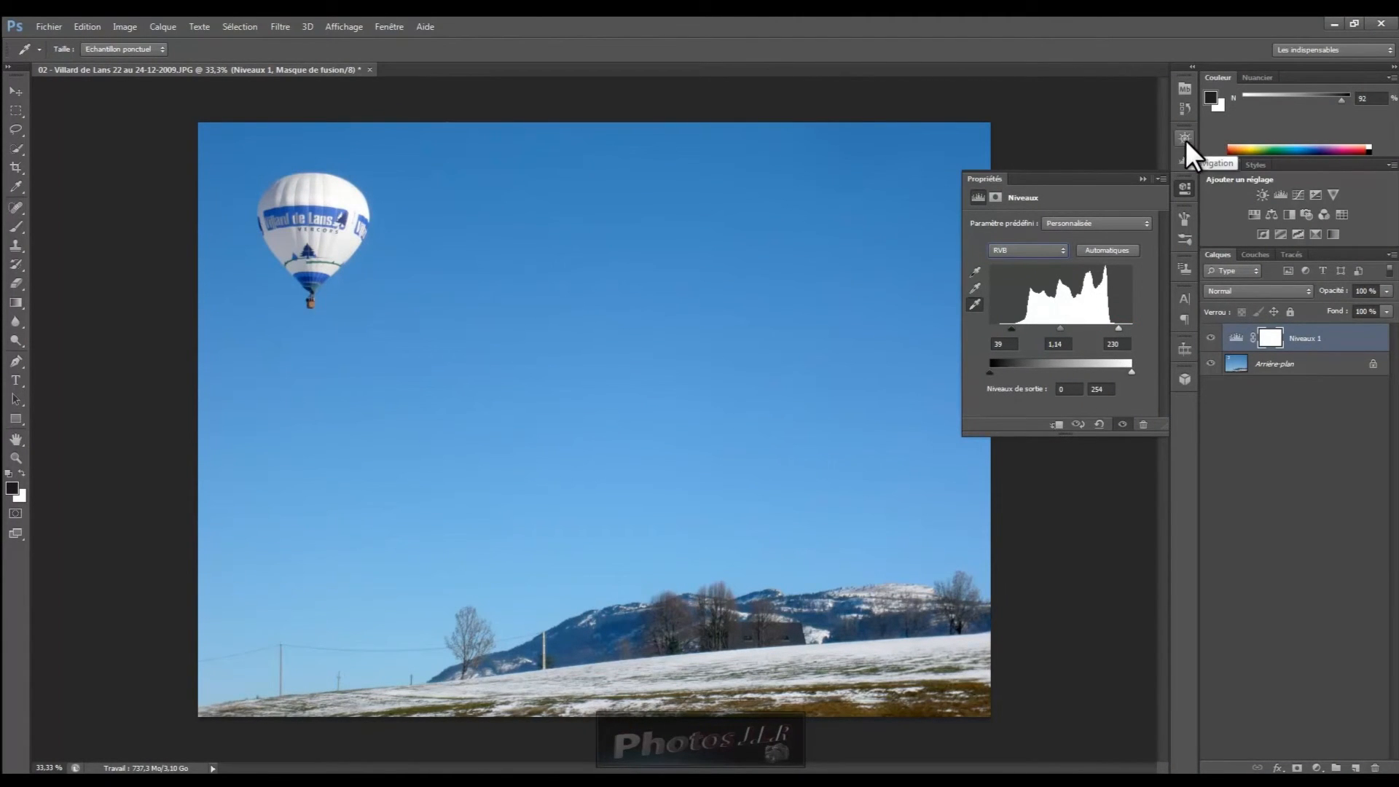
Step: Raise the RVB input shadows to 48, checking the histogram before and after the change
click(1186, 158)
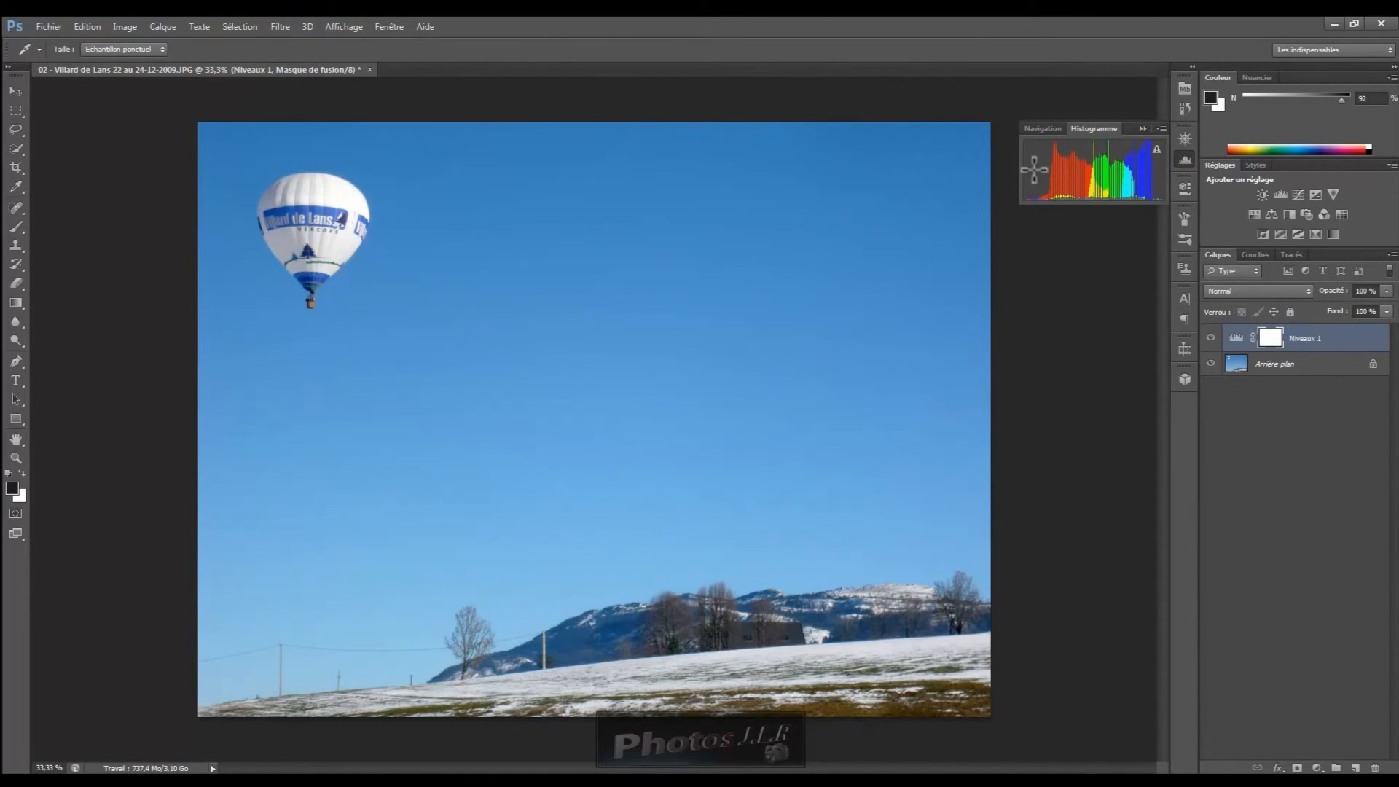
click(1183, 186)
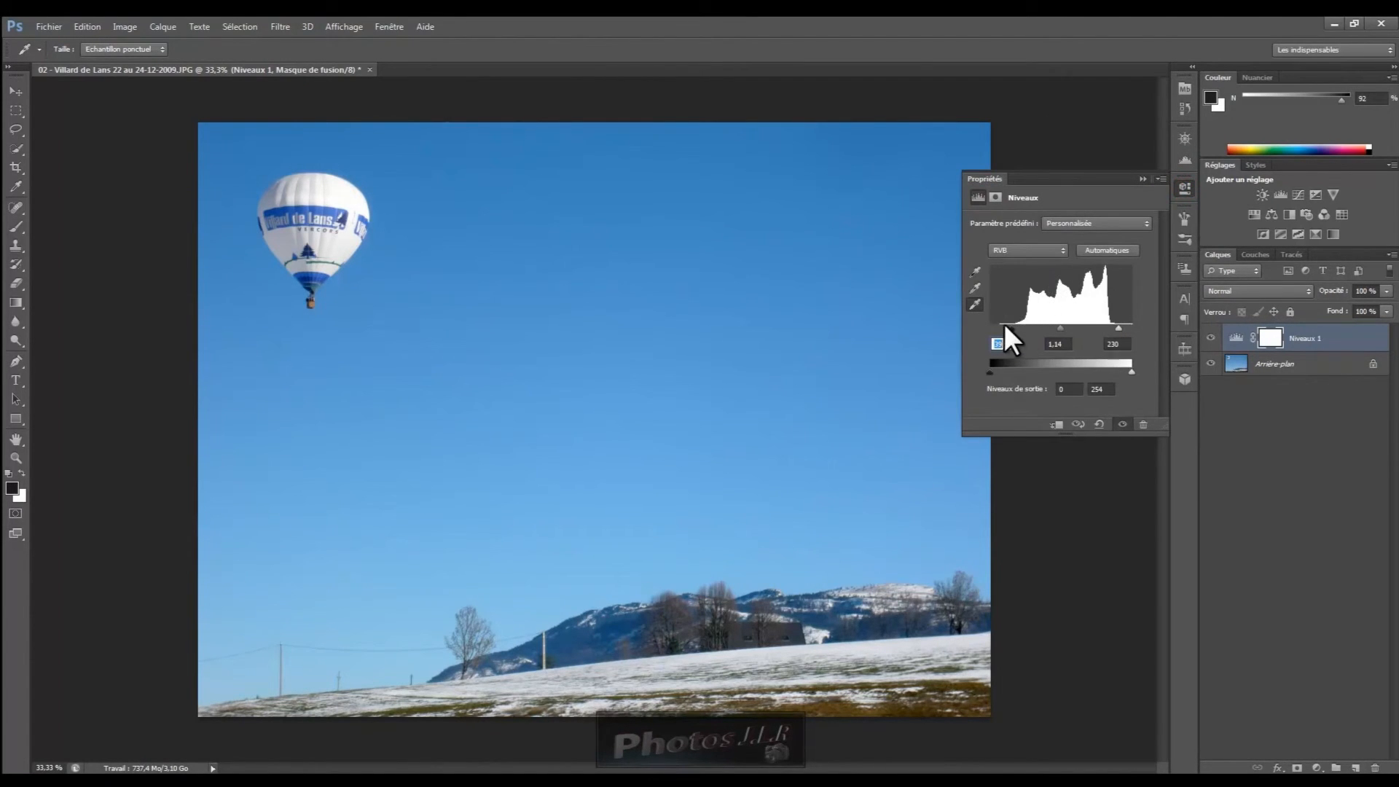
drag(1016, 326, 1014, 328)
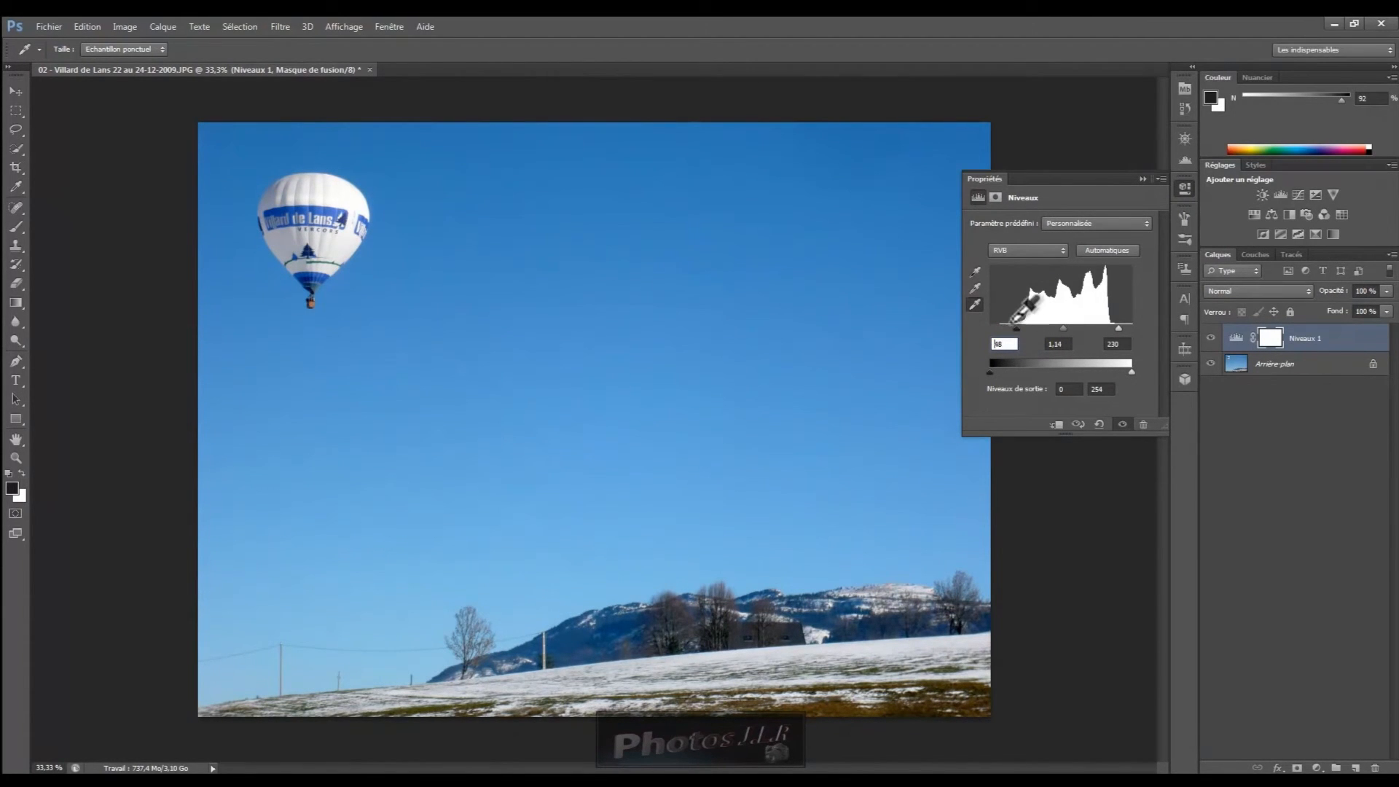
click(1184, 160)
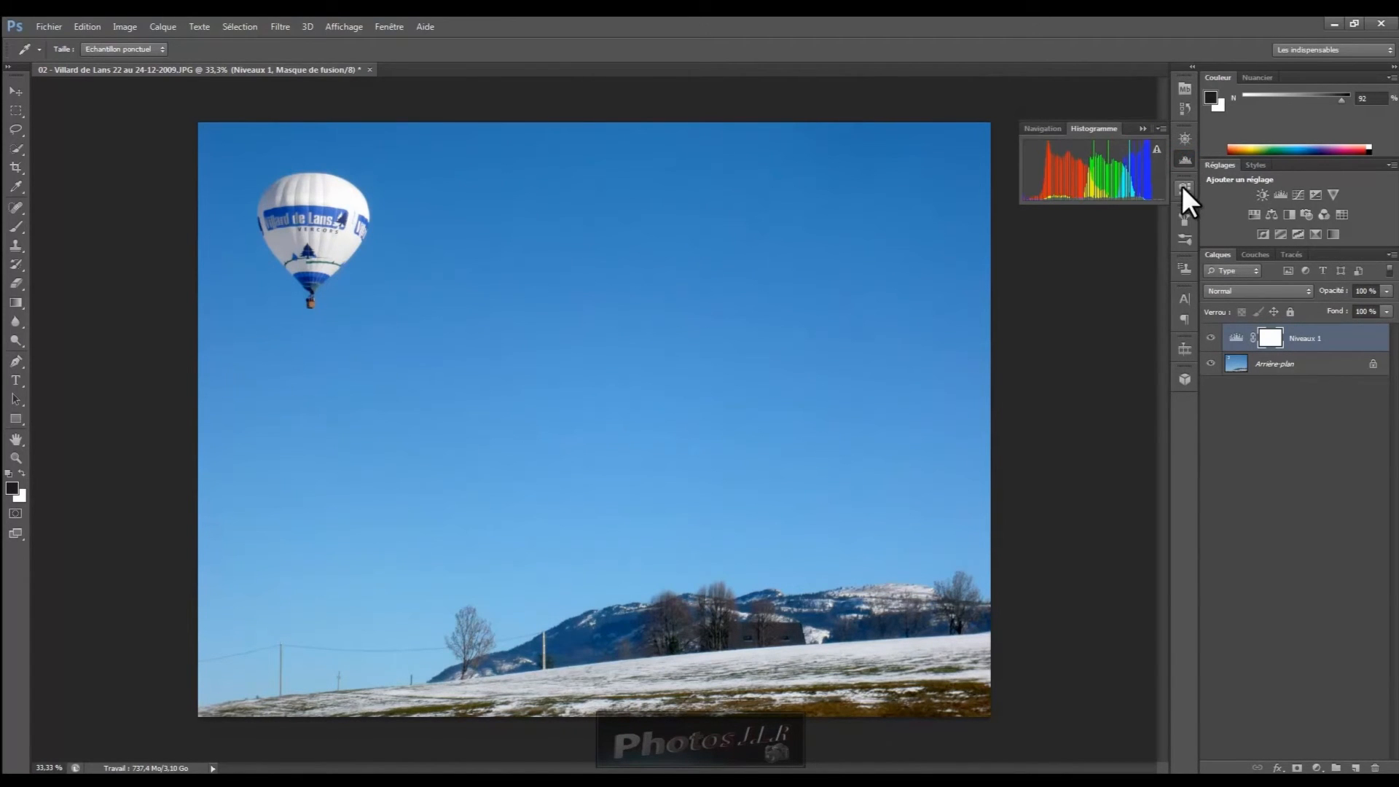
click(1182, 186)
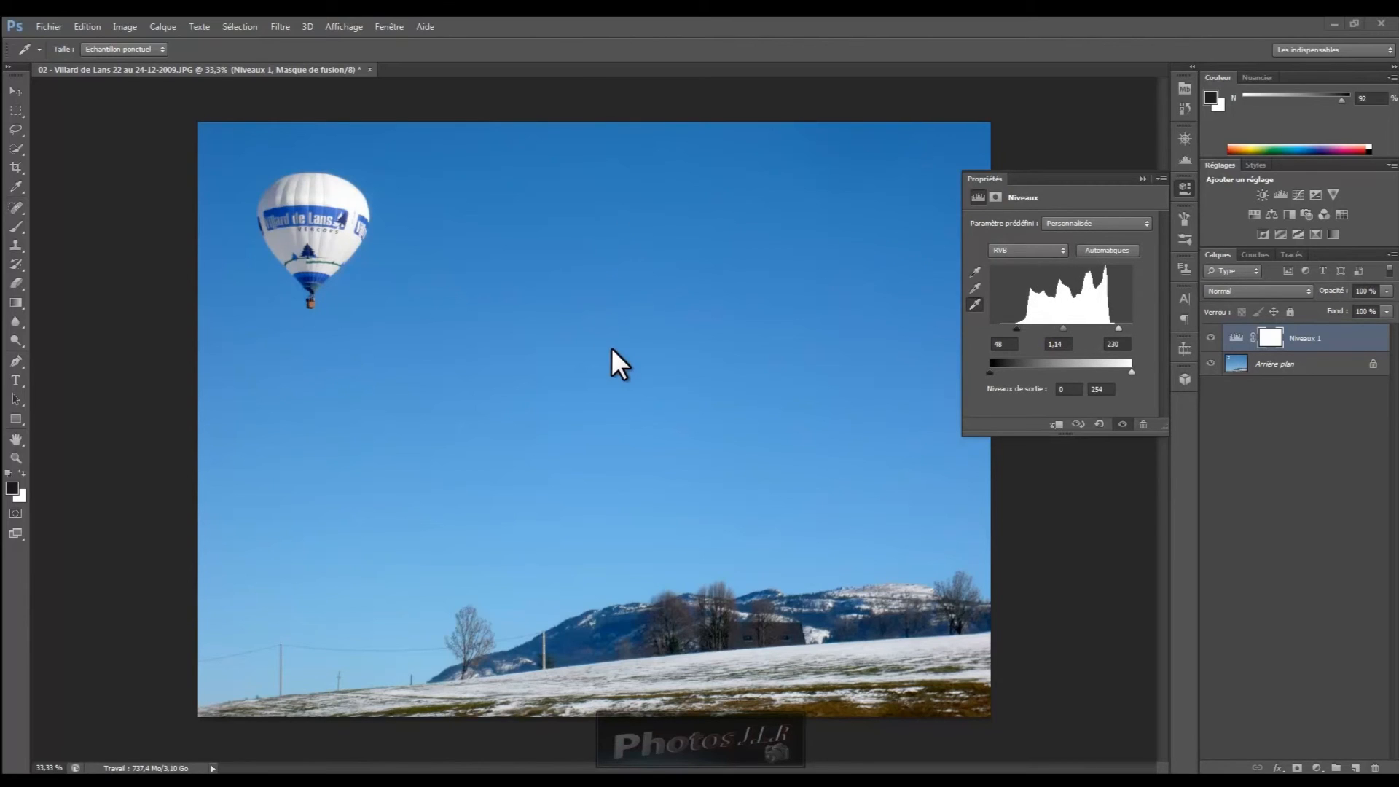
Step: Look at the dialogs for saving and loading a Niveaux preset, closing both without choosing a file
click(1159, 179)
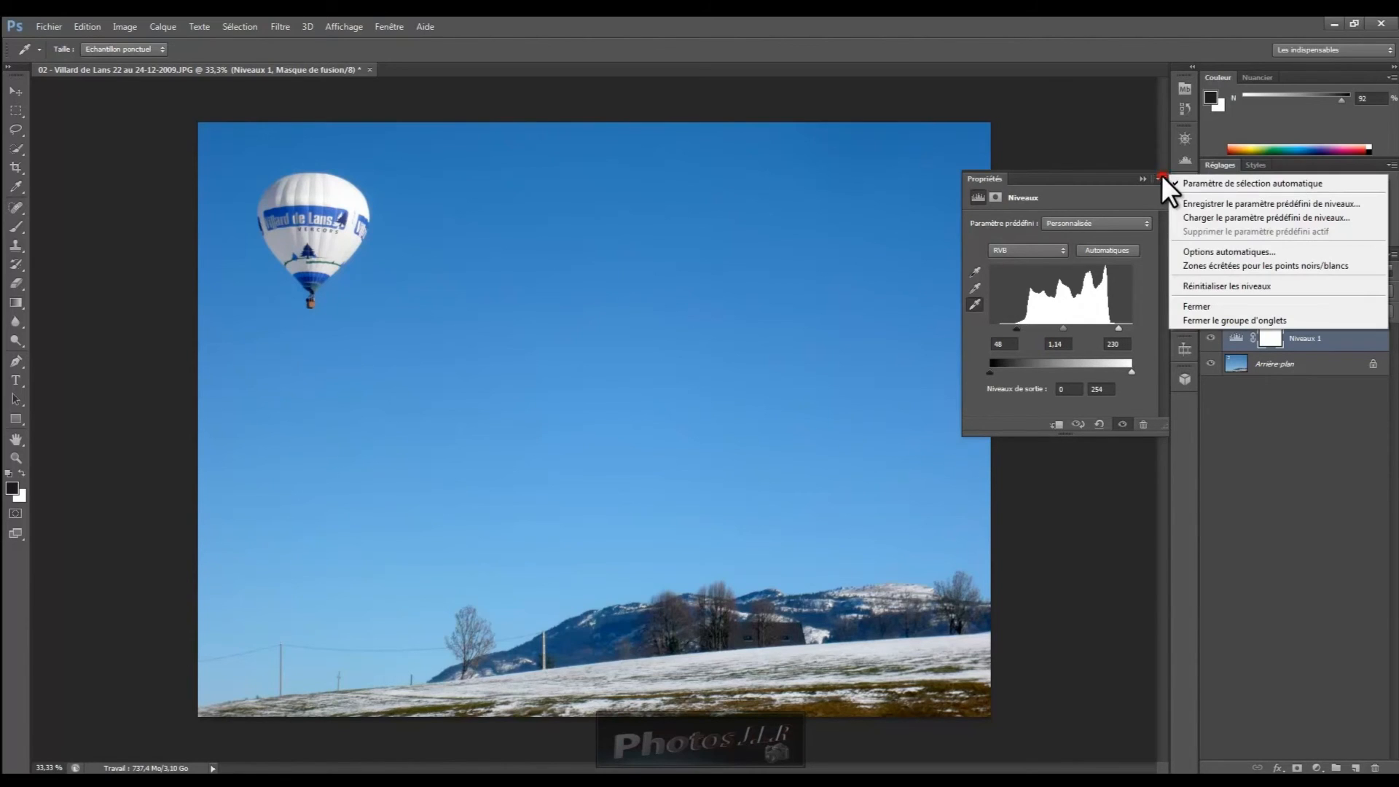
click(1205, 203)
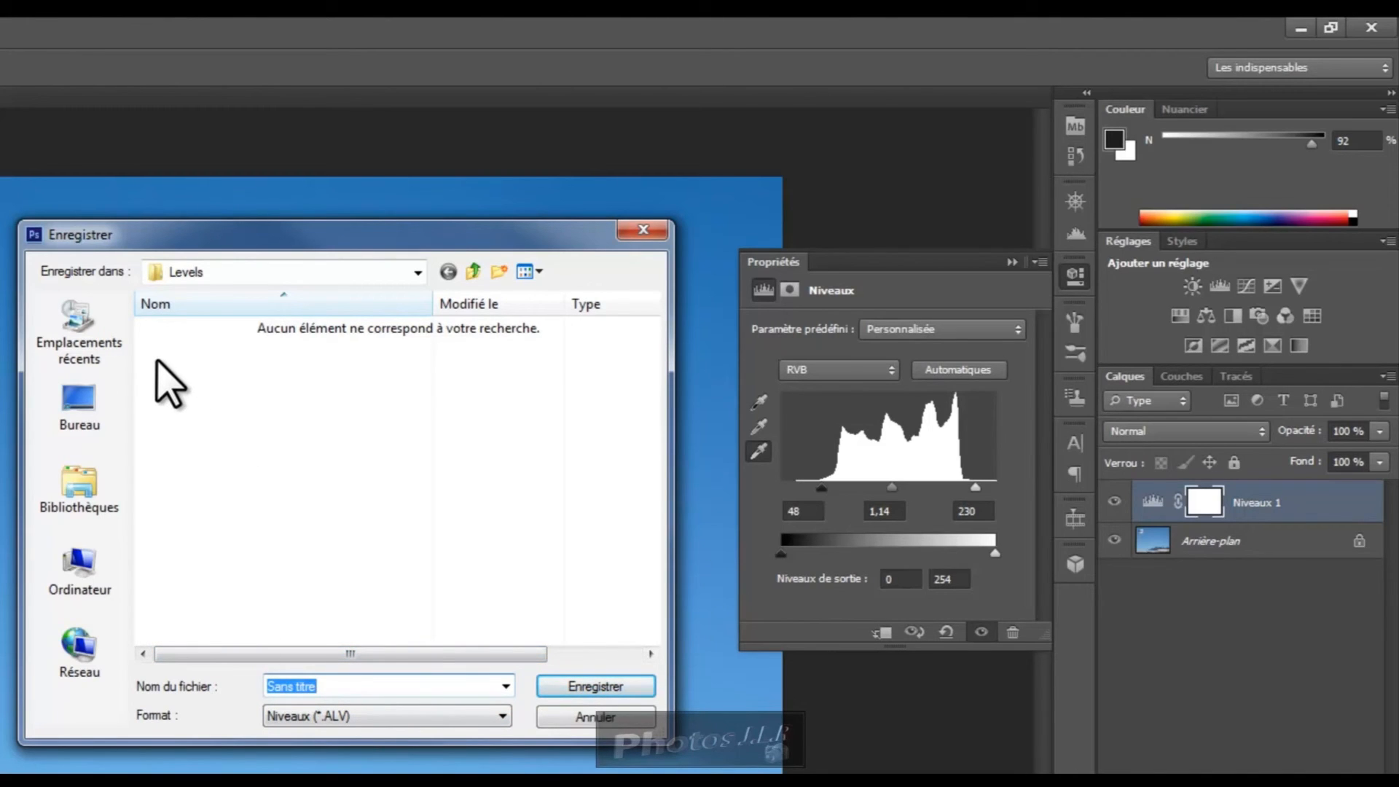
click(643, 231)
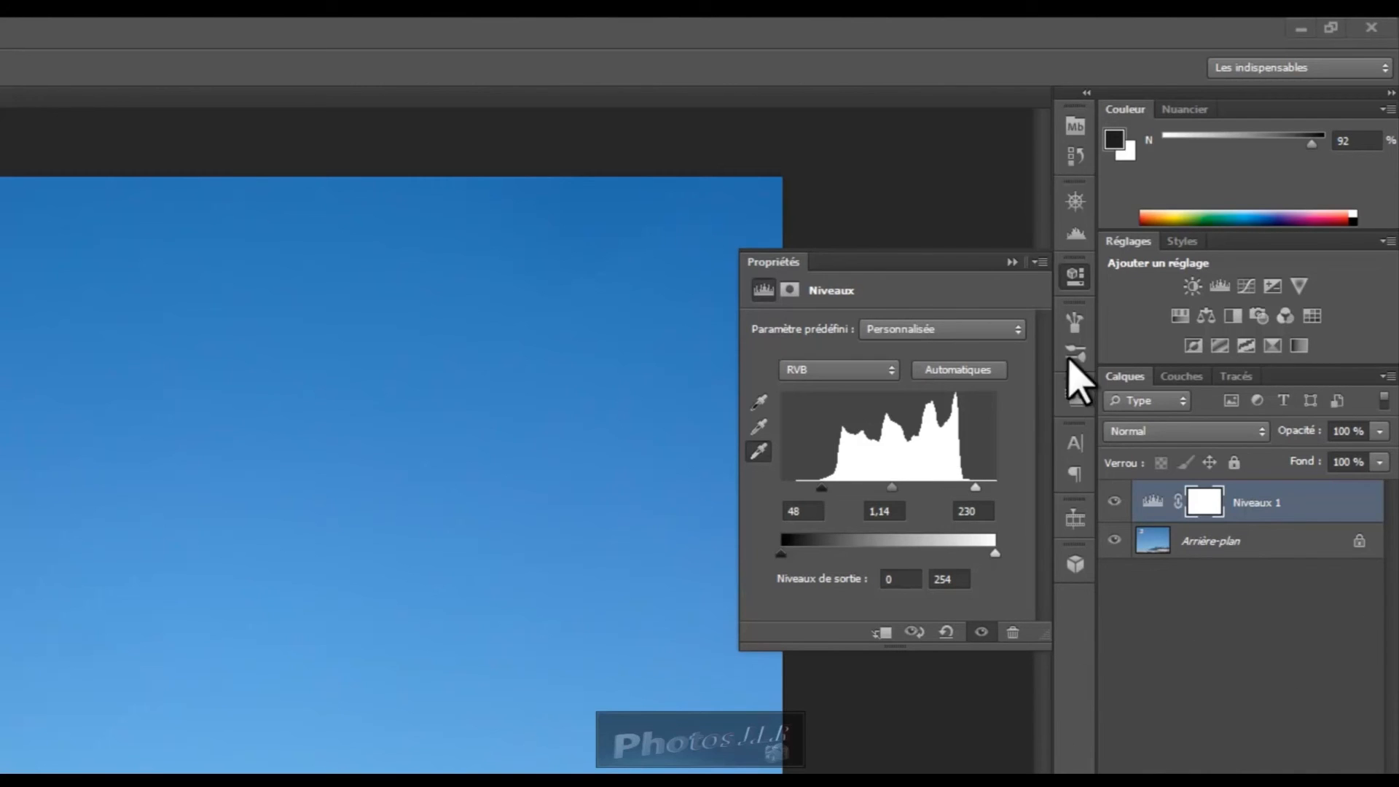
click(1042, 262)
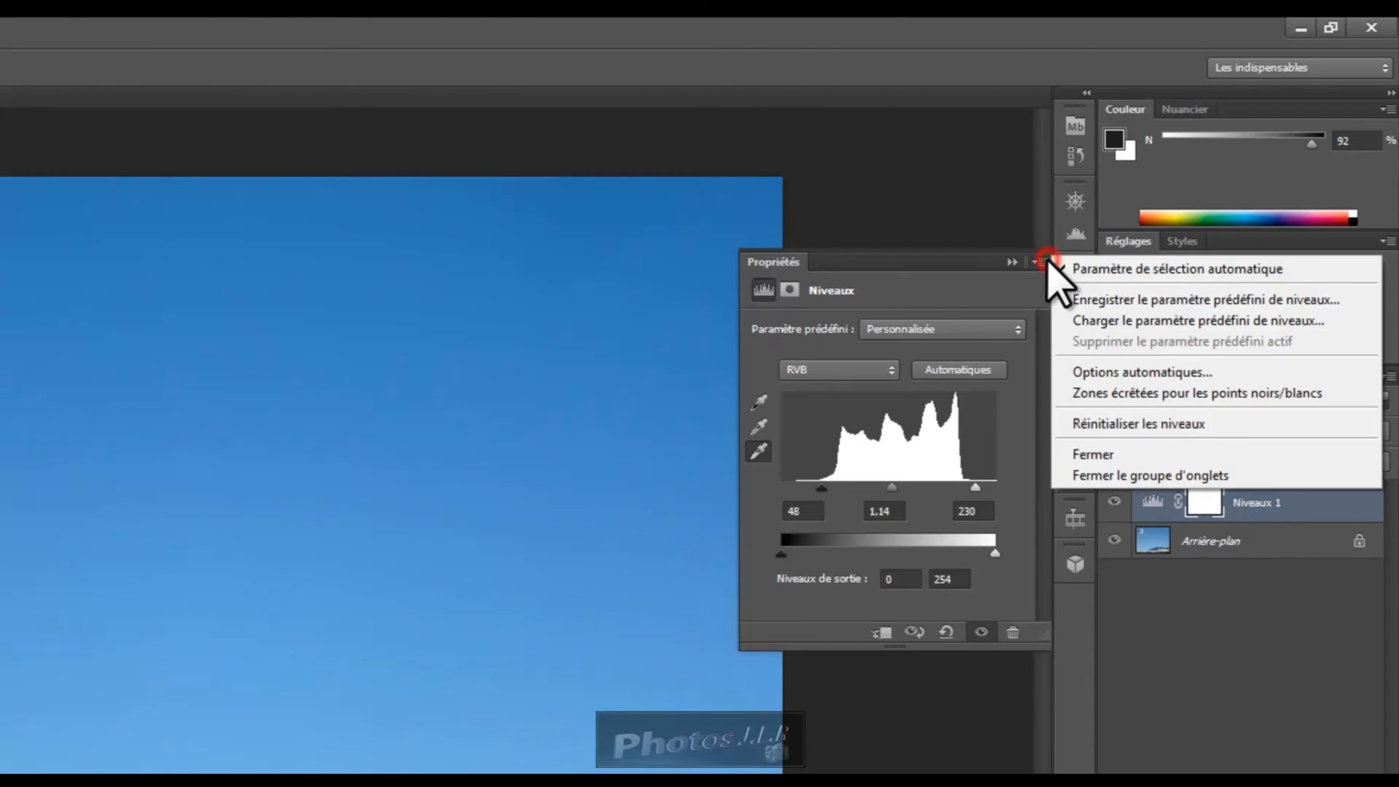
click(1155, 322)
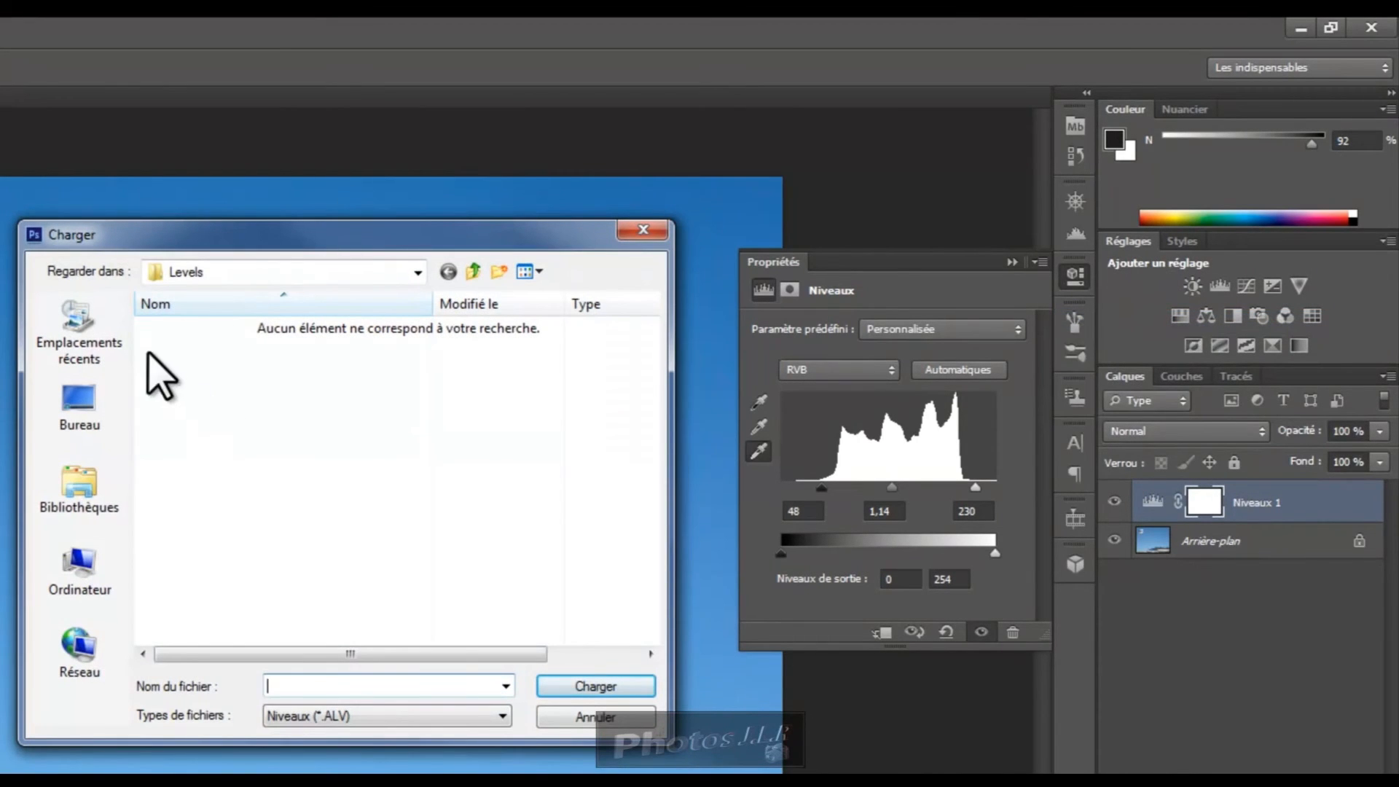
click(647, 232)
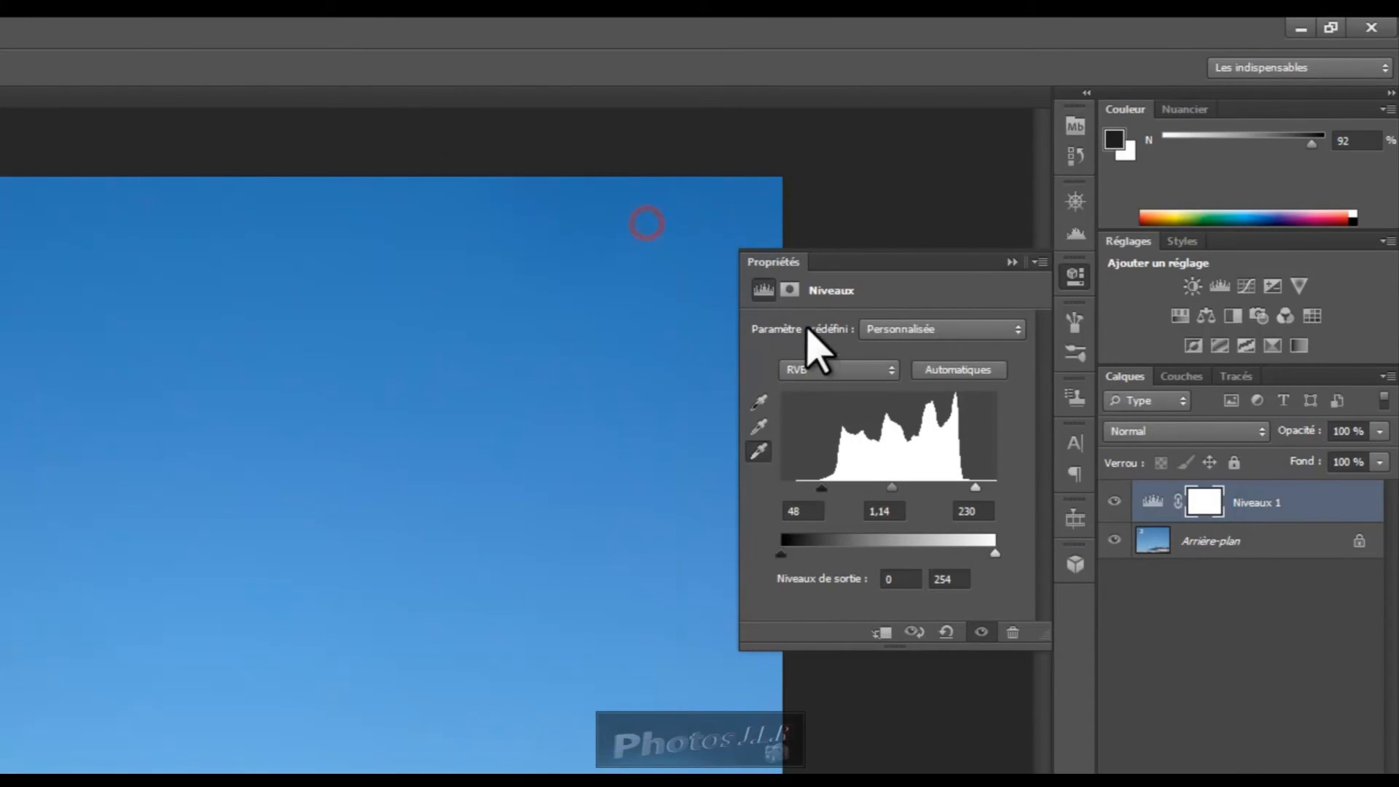
Step: Compare the four automatic correction algorithms for Niveaux and apply Accentuer la luminosité et le contraste
click(1040, 262)
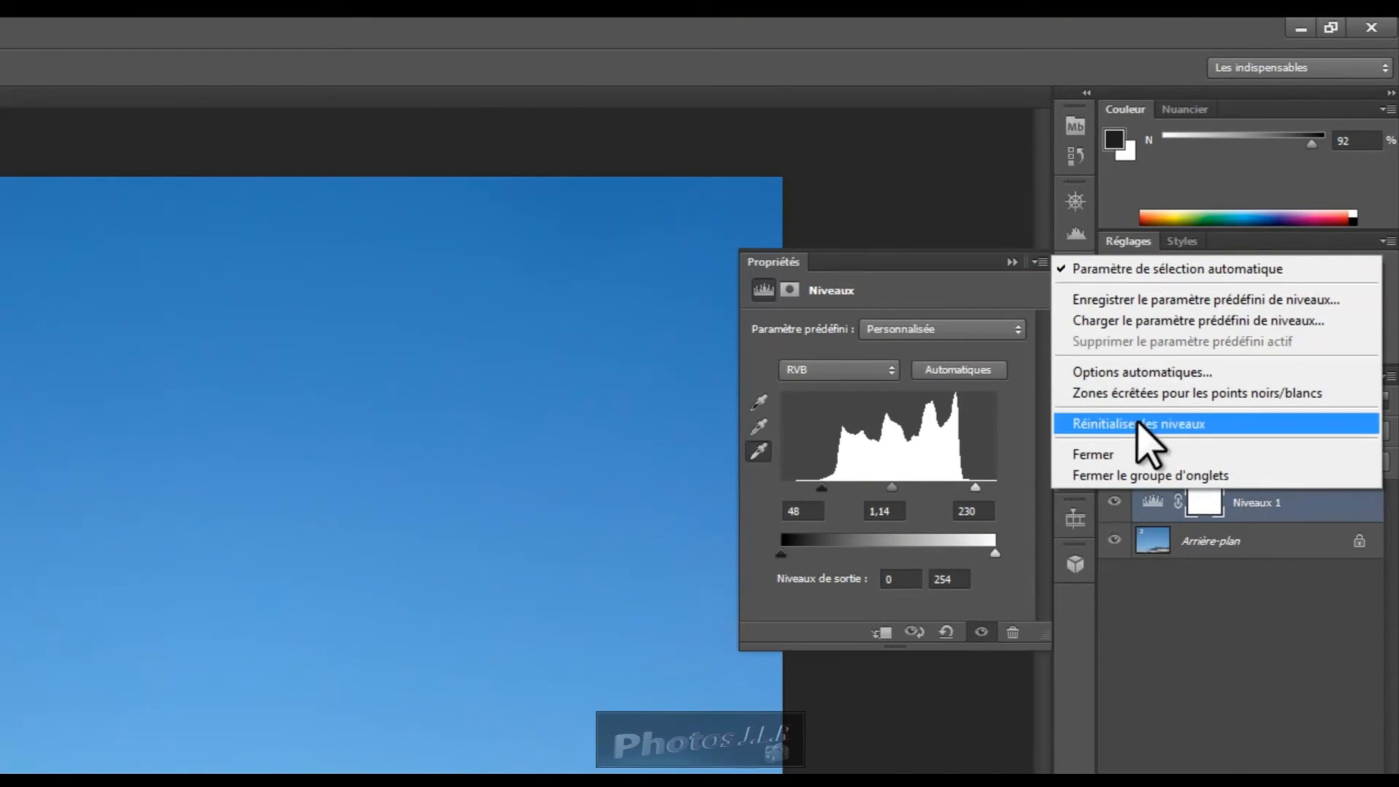
click(1039, 262)
click(1040, 262)
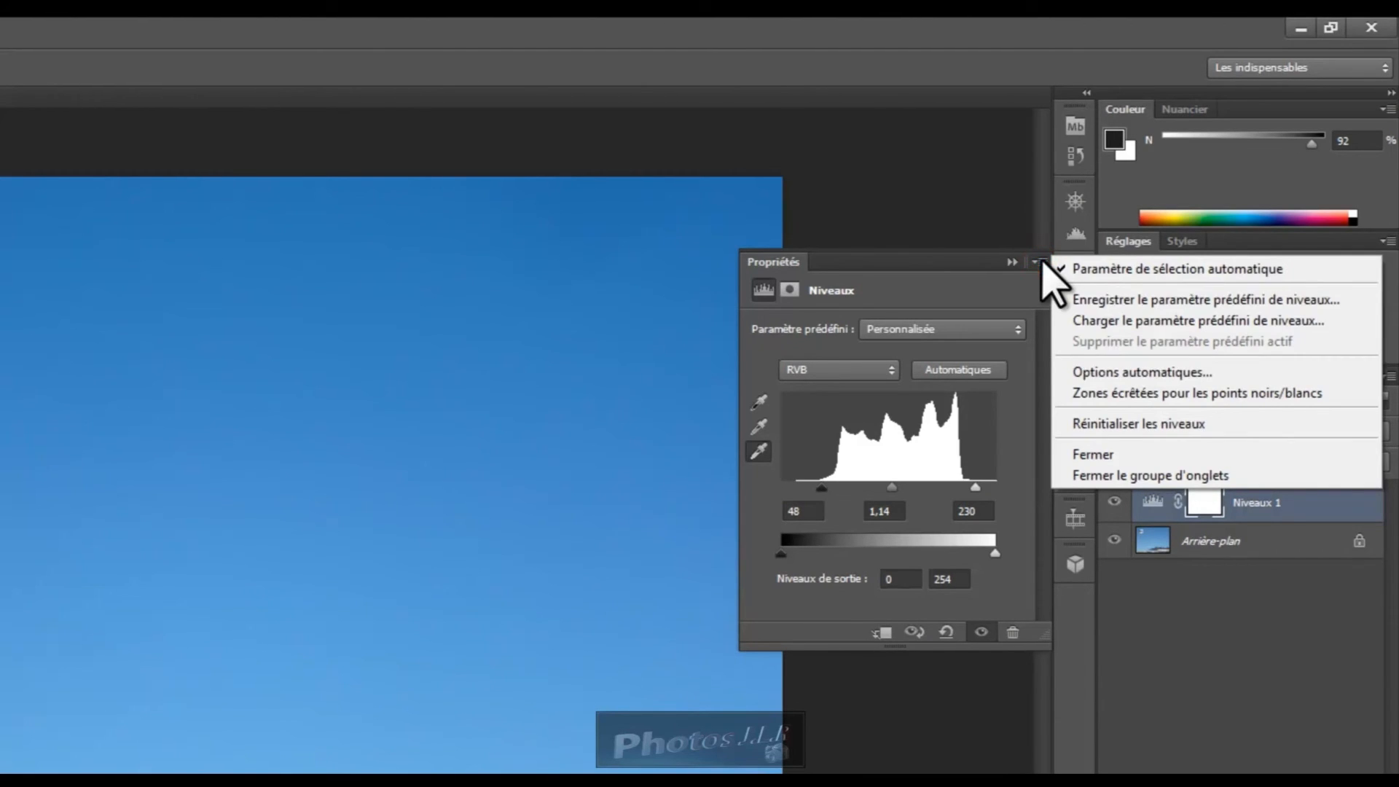
click(1126, 370)
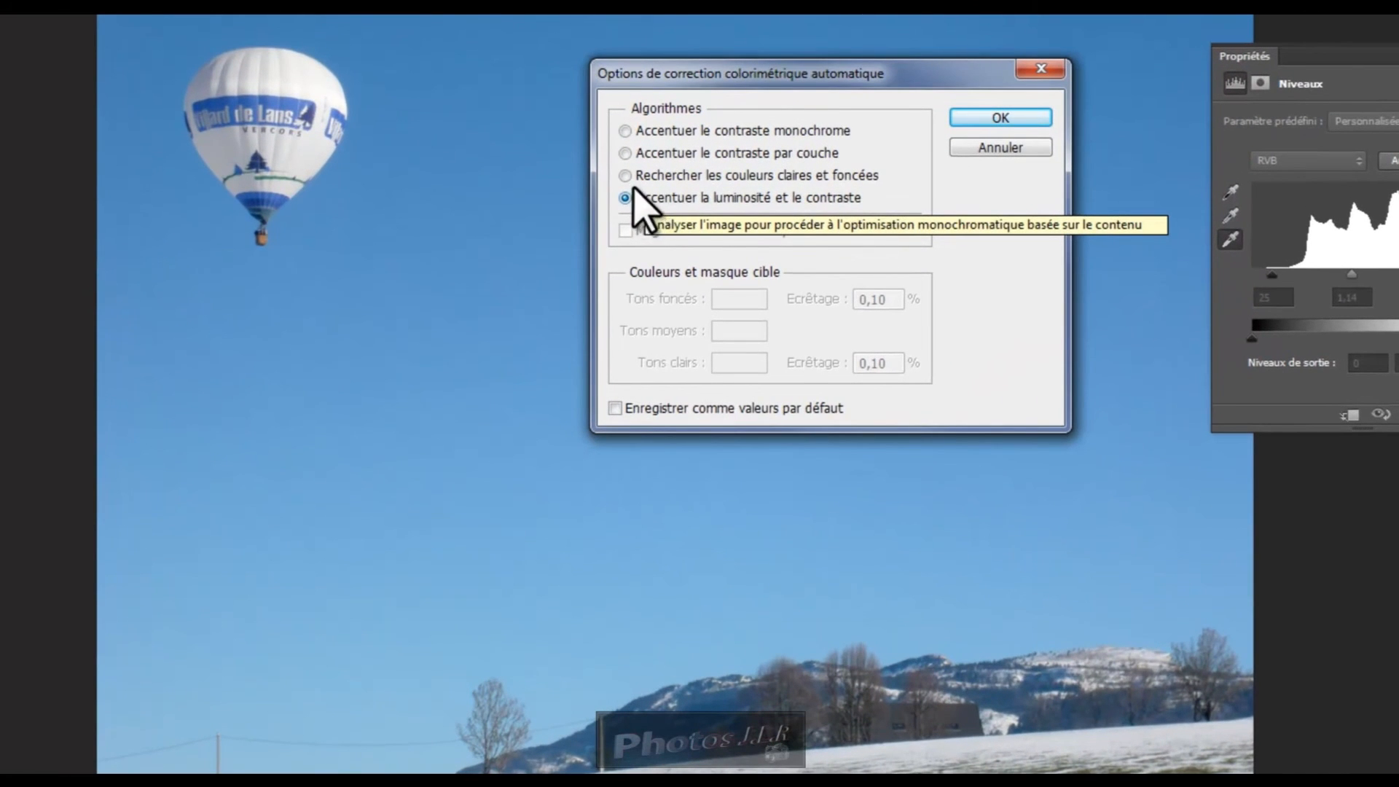
click(625, 153)
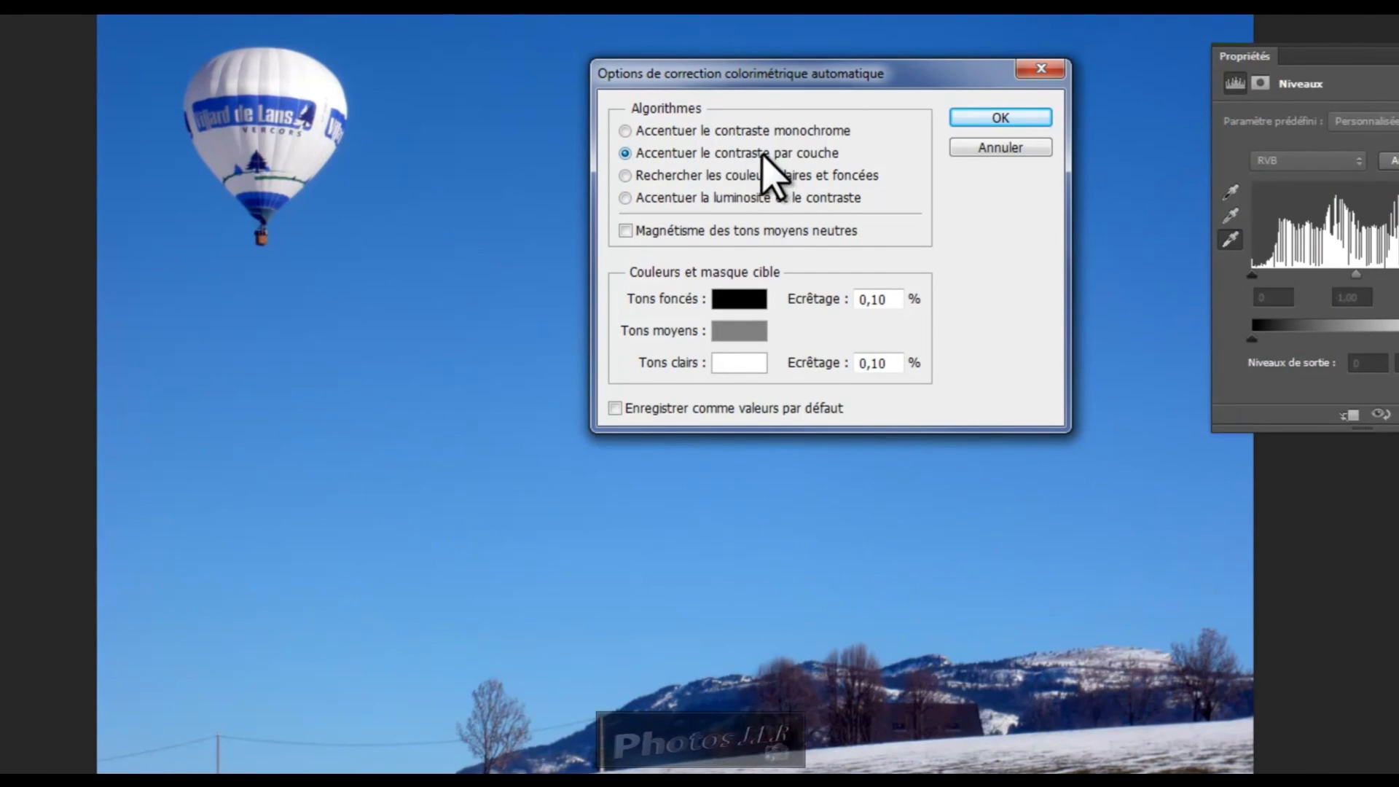
click(625, 131)
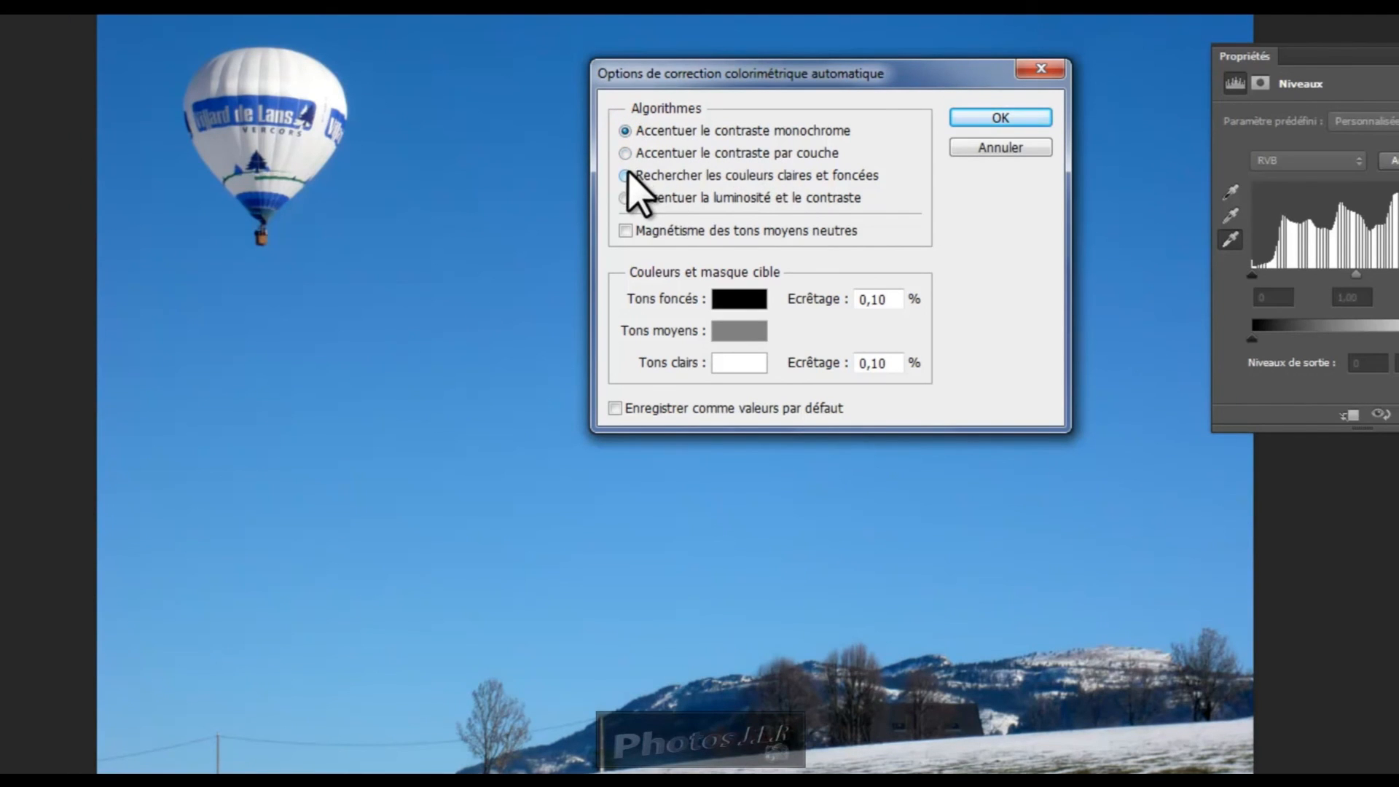
click(626, 176)
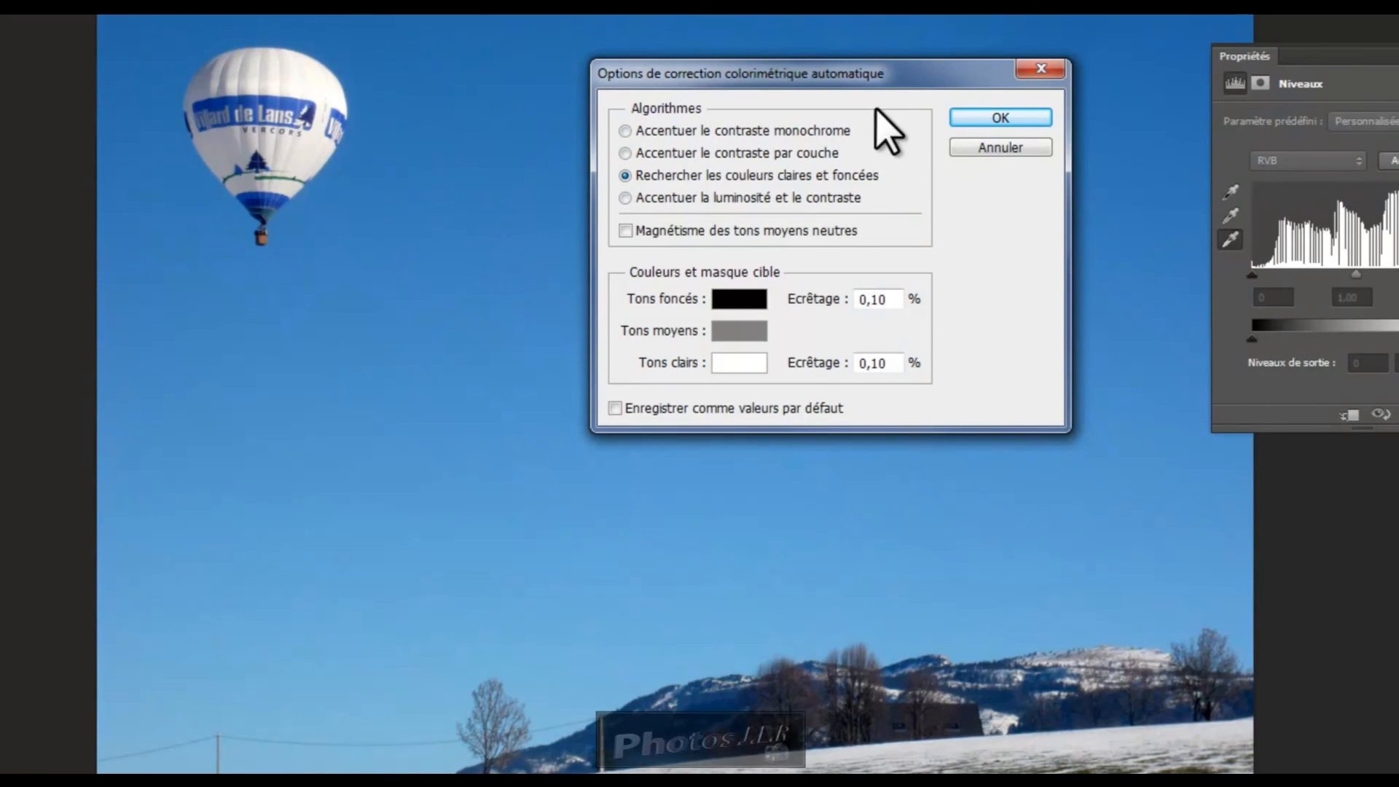
click(625, 198)
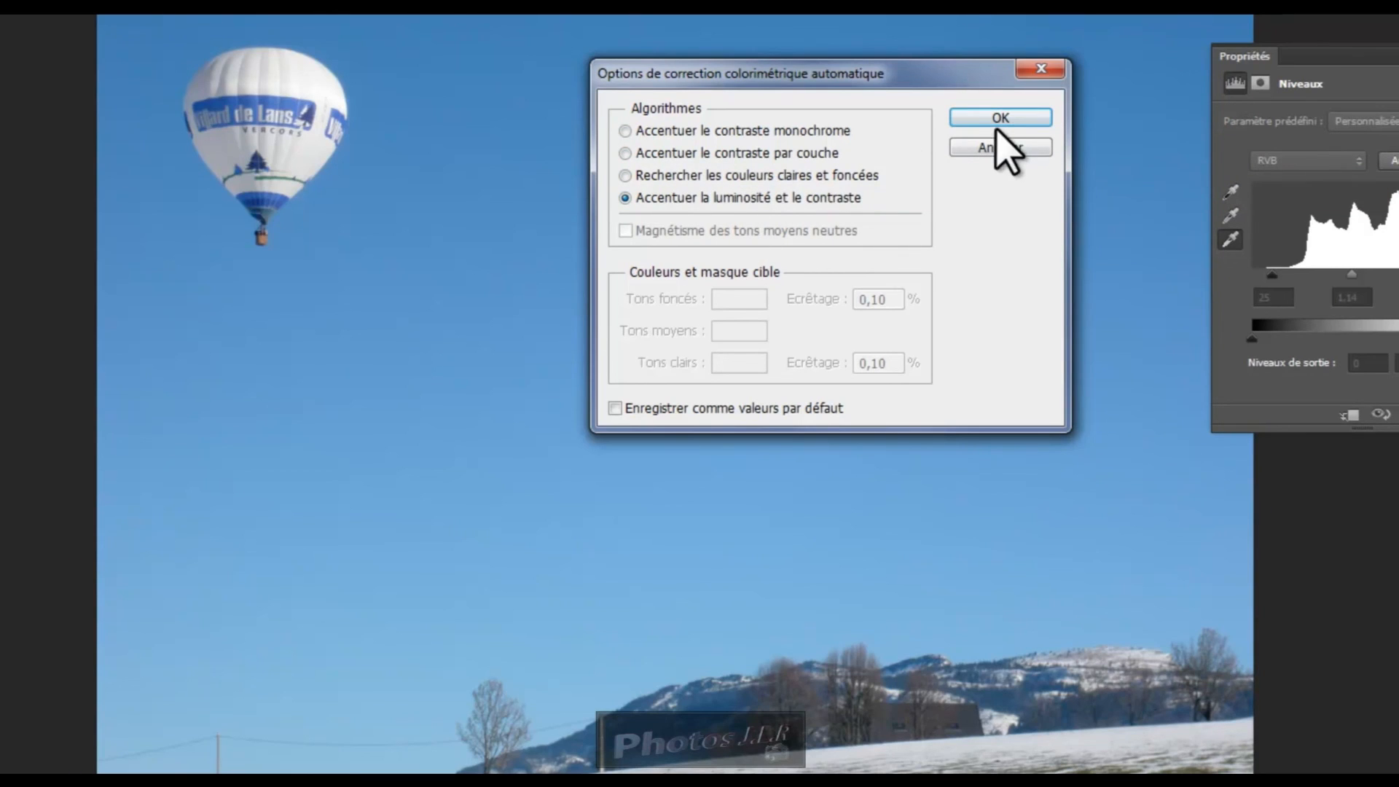
click(1011, 118)
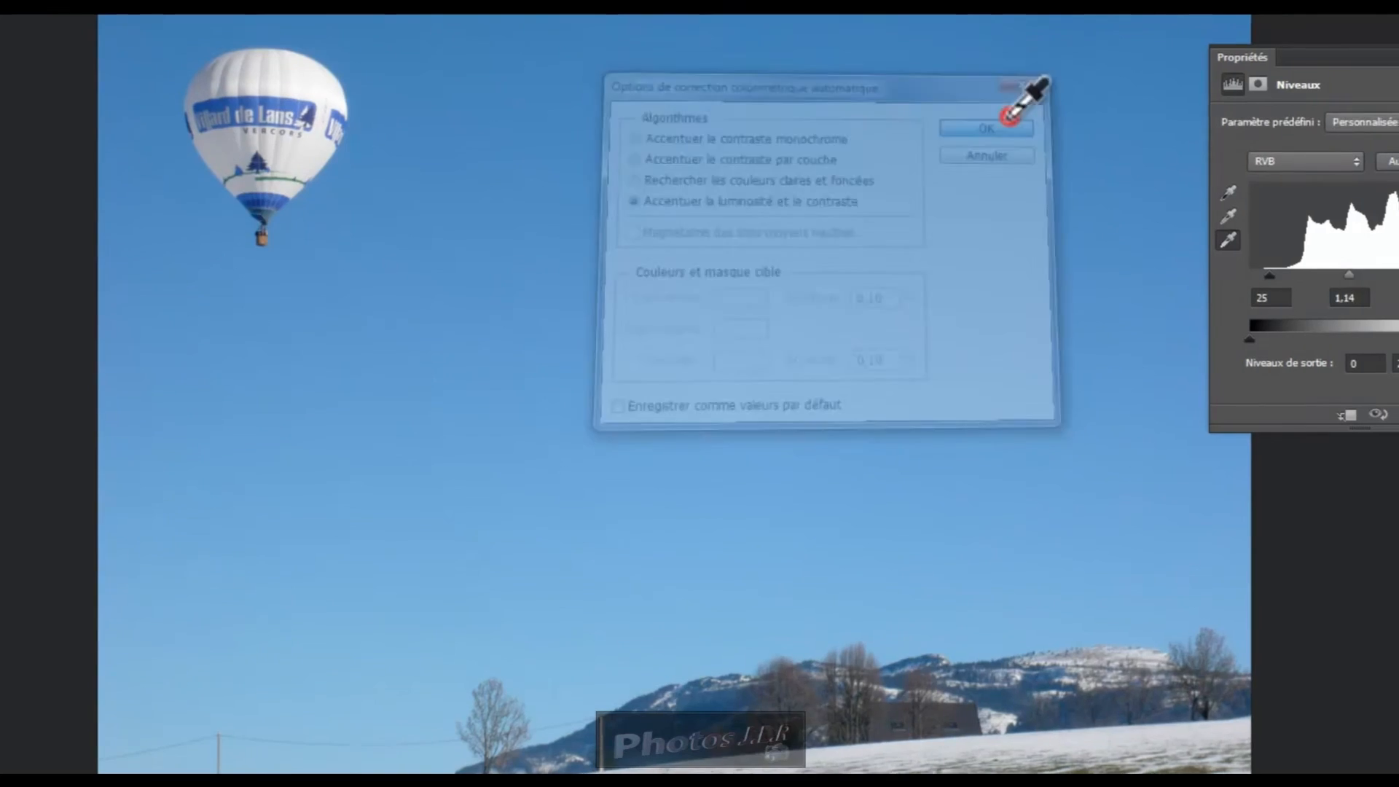